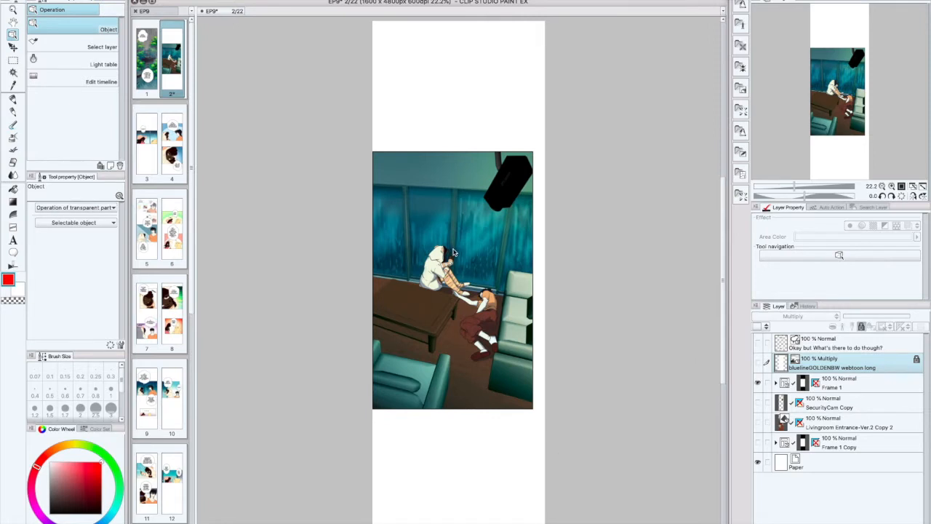
# Step: Show the SecurityCam Copy and Livingroom Entrance-Ver.2 Copy 2 layers, hide the upper Frame 1 folder, and select the living room layer
pyautogui.scroll(1, 451, 254)
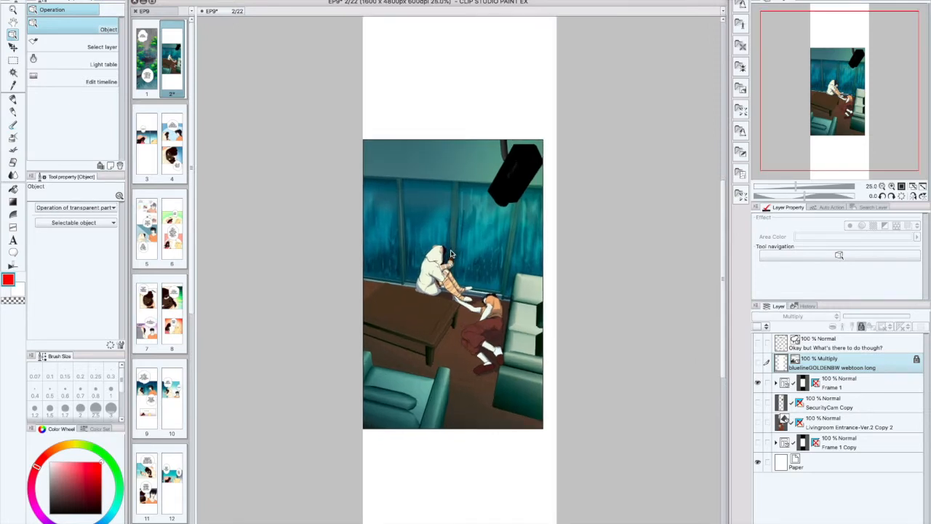
pyautogui.scroll(1, 451, 253)
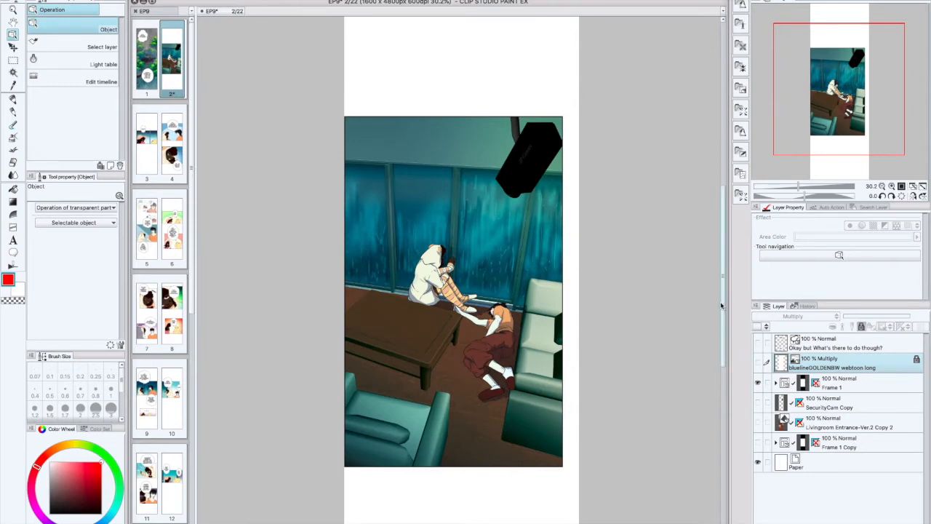
pyautogui.moveTo(724, 299); pyautogui.dragTo(725, 318)
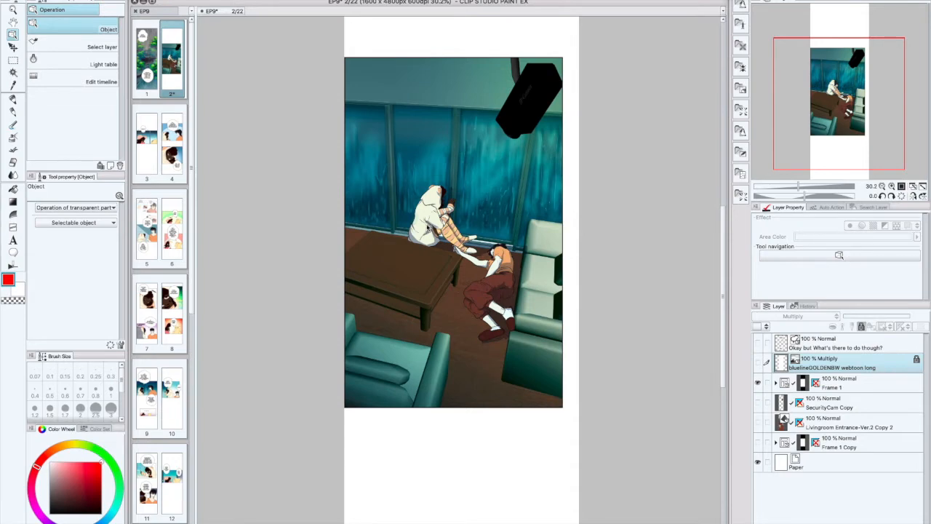
pyautogui.click(757, 402)
pyautogui.click(757, 421)
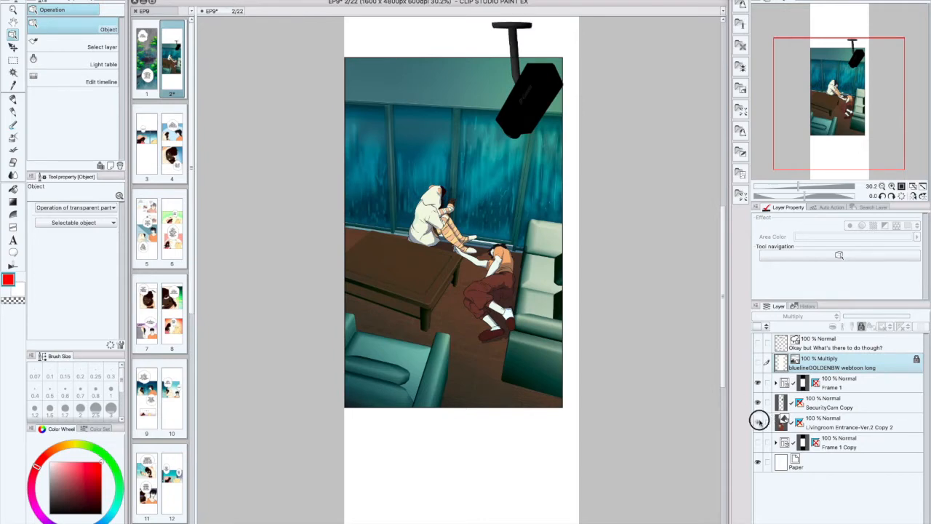
pyautogui.click(758, 382)
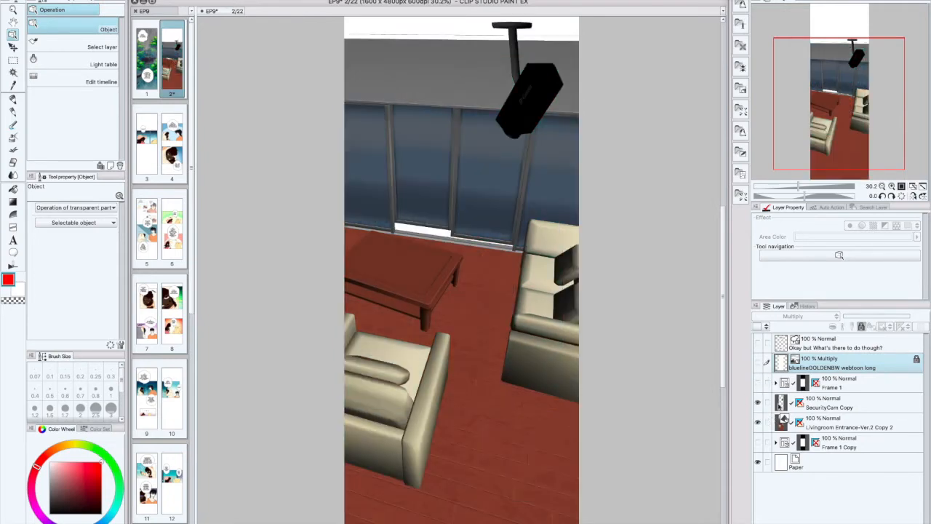
pyautogui.click(812, 422)
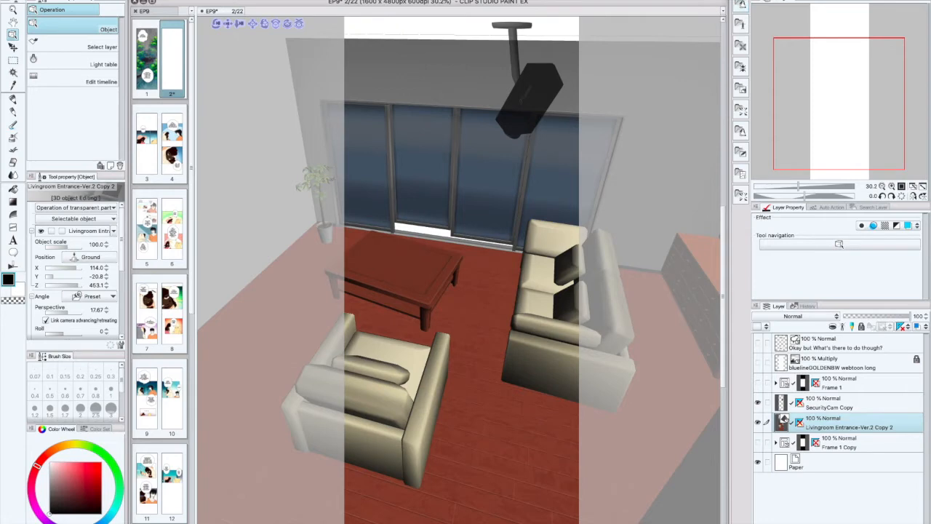
pyautogui.click(741, 173)
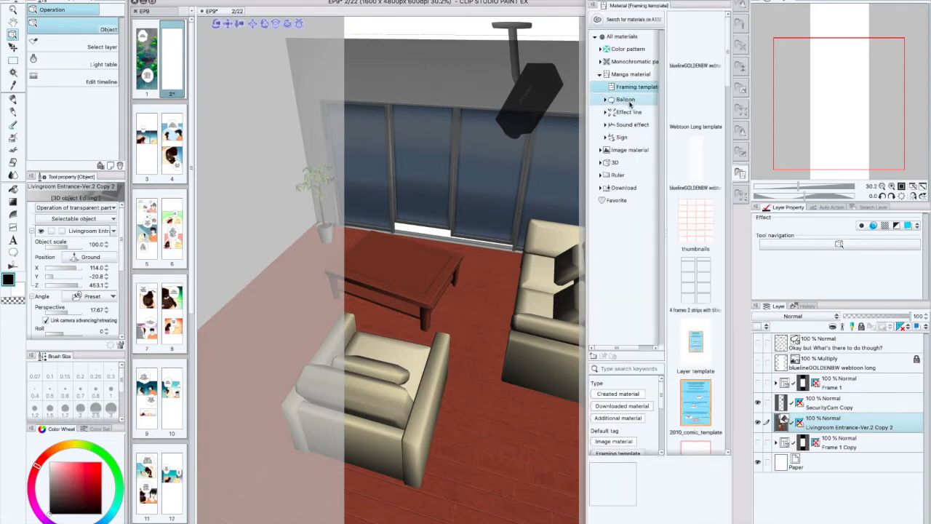
pyautogui.click(324, 0)
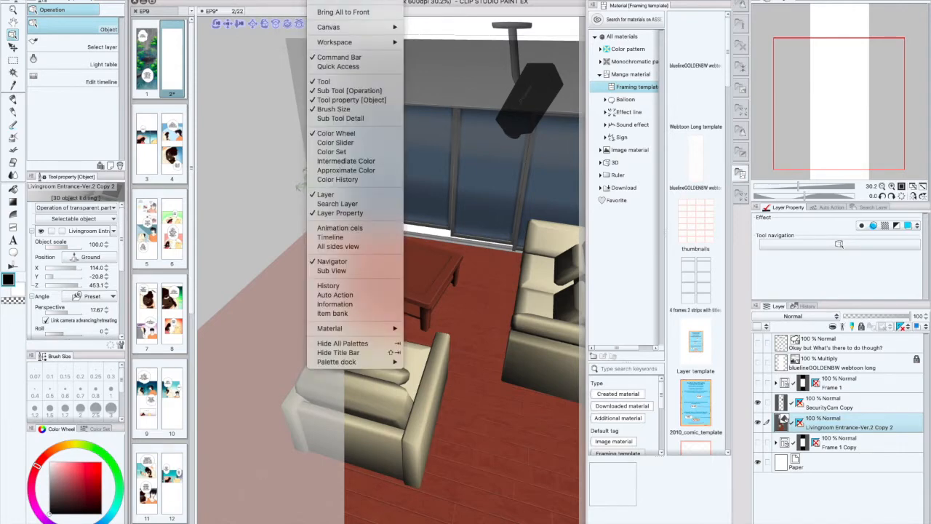
pyautogui.press('Escape')
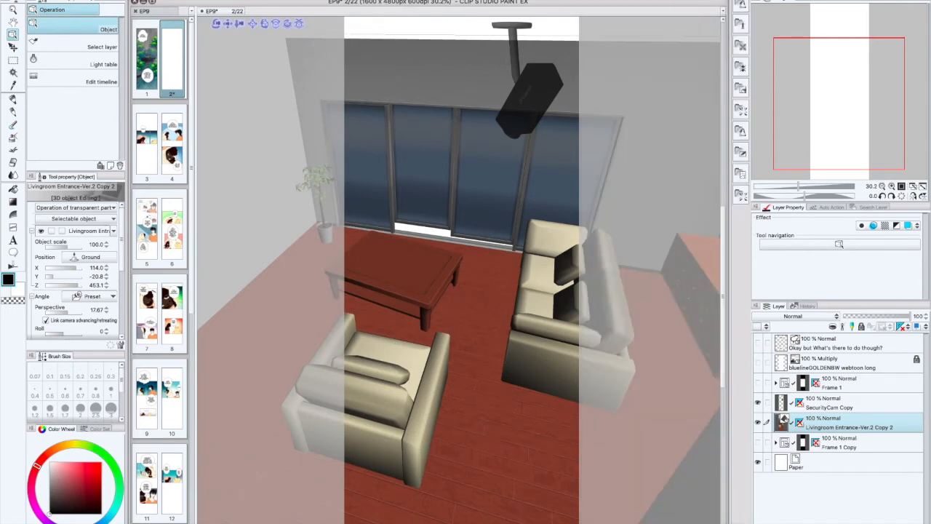
# Step: Open the Home electronics material palette
pyautogui.click(741, 6)
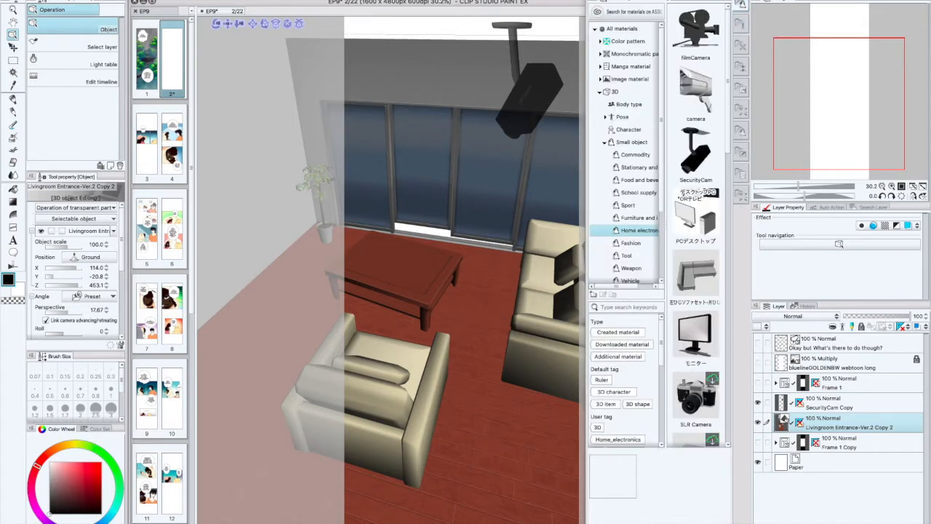
pyautogui.click(324, 0)
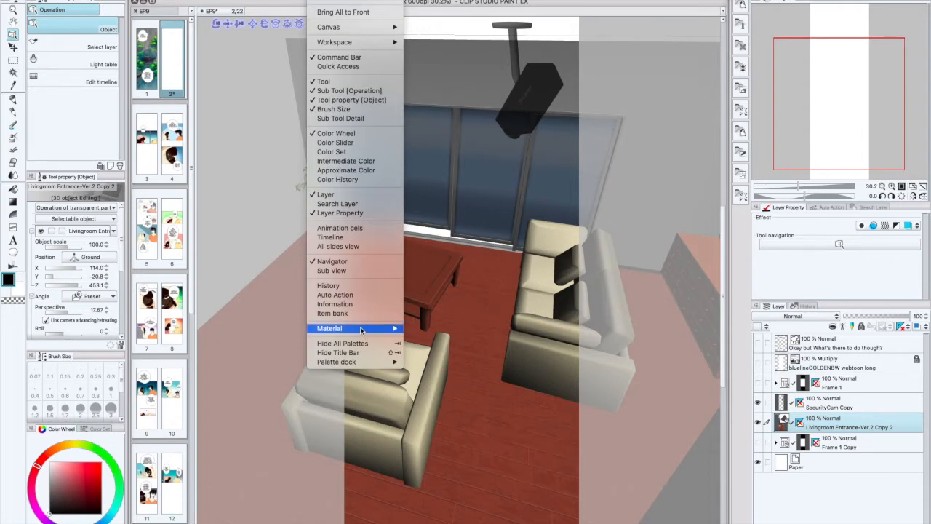
pyautogui.moveTo(365, 331)
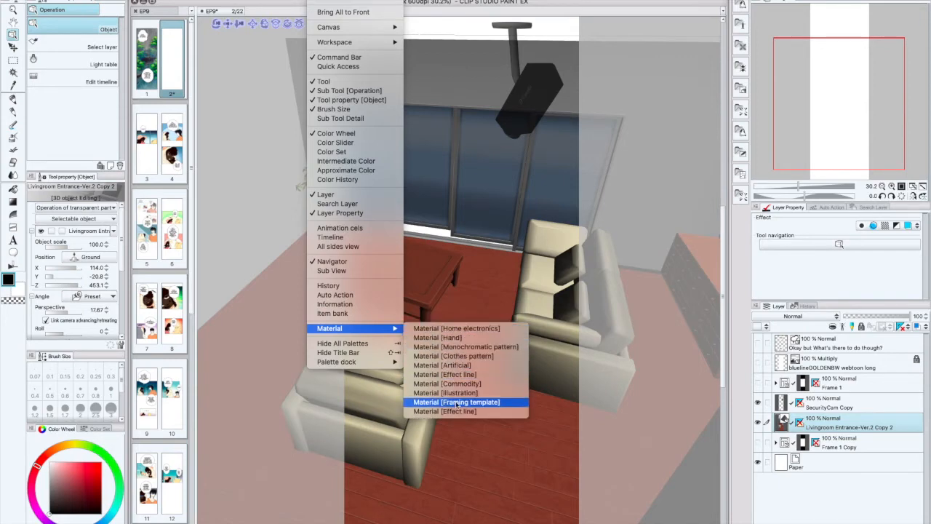
pyautogui.click(457, 328)
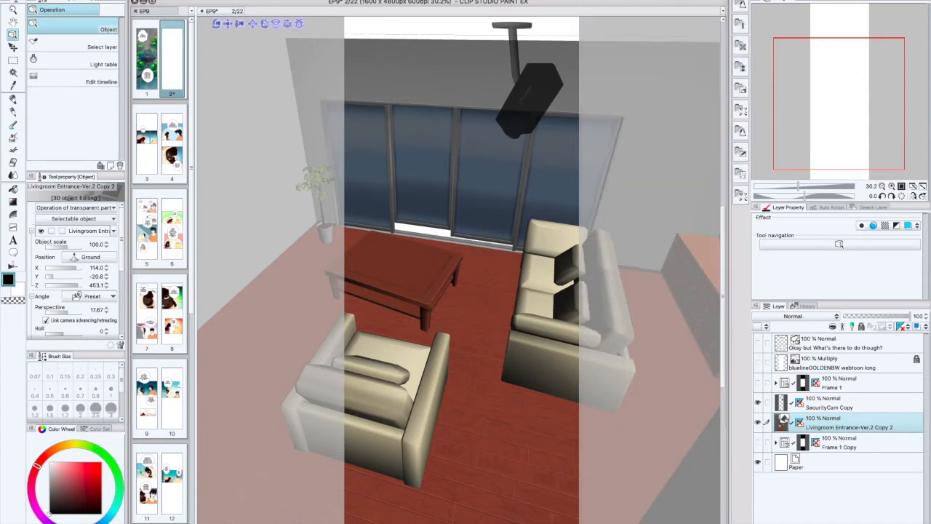
pyautogui.click(740, 193)
pyautogui.click(313, 1)
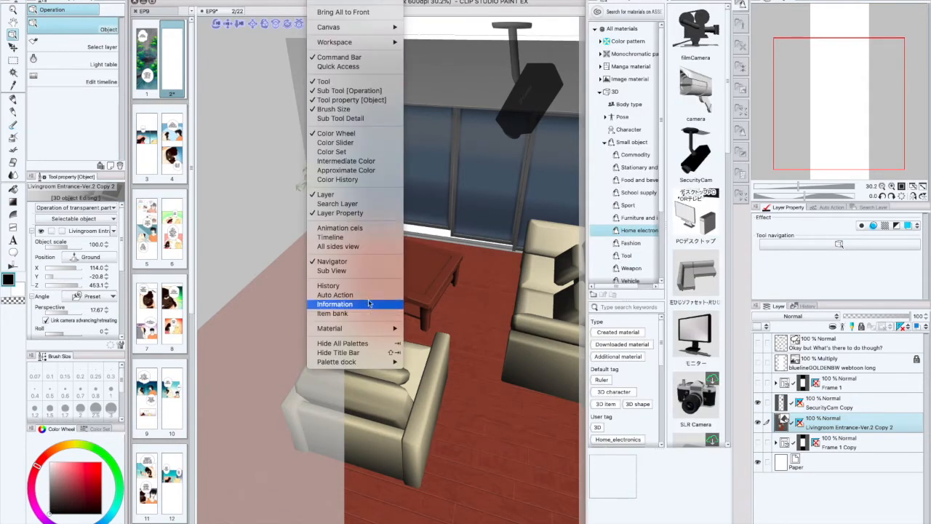
pyautogui.click(728, 293)
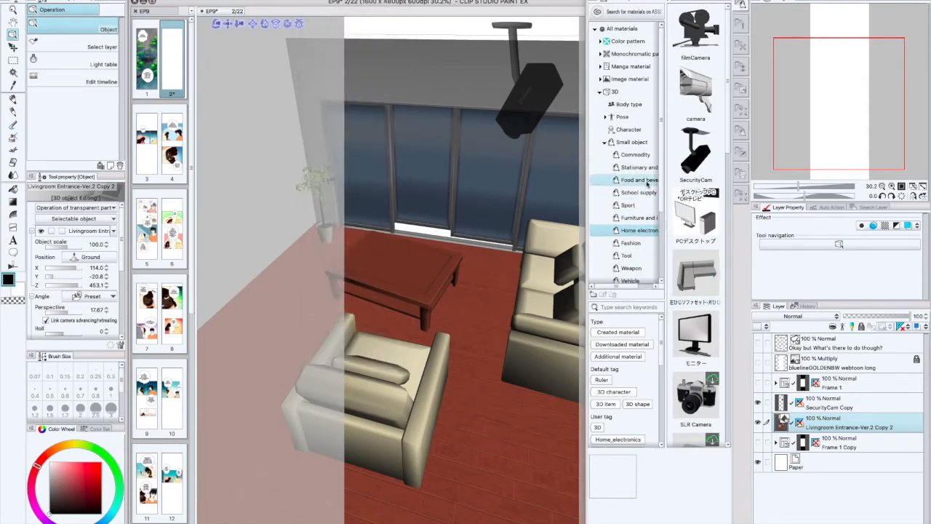
# Step: Look through the Small object and general 3D materials, collapsing both categories in the material tree
pyautogui.click(604, 143)
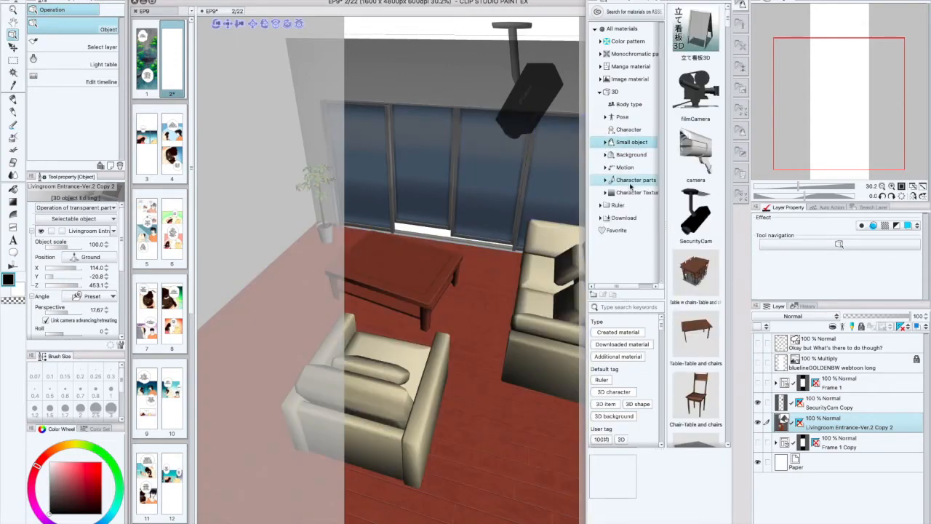
pyautogui.click(615, 93)
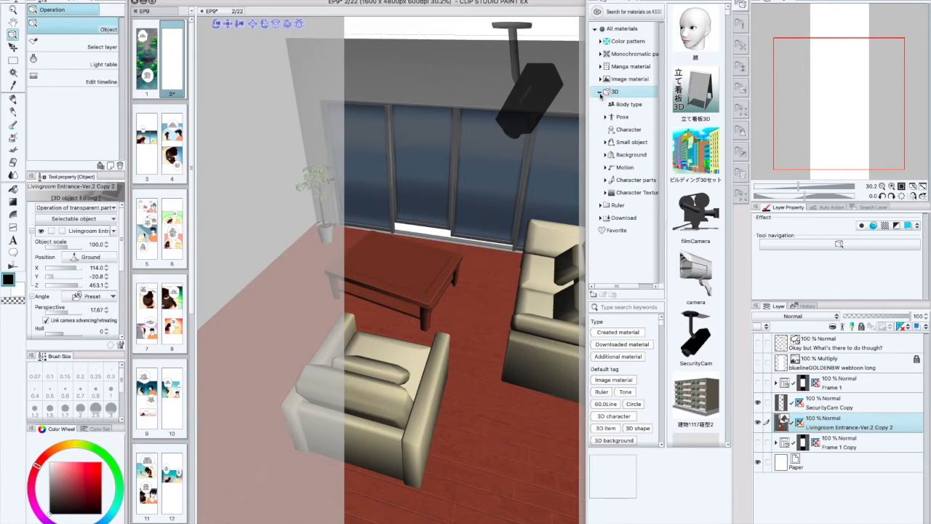
pyautogui.click(599, 92)
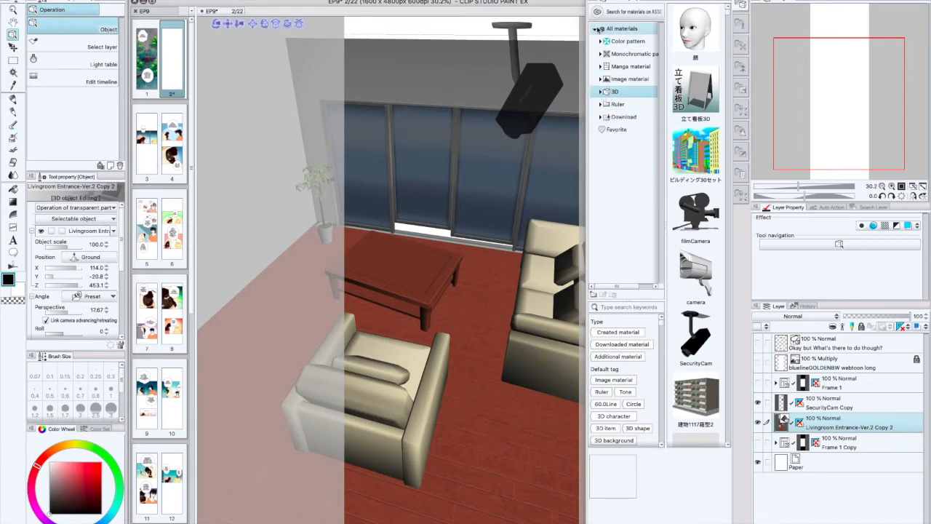
pyautogui.click(595, 29)
pyautogui.click(595, 29)
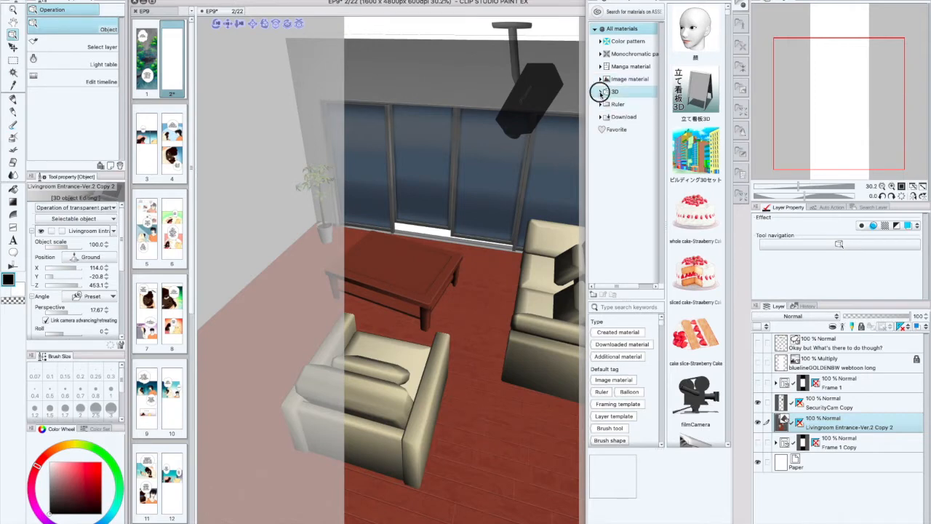
# Step: Browse the 3D Background categories and look through the Housing materials for Livingroom Entrance-Ver.2
pyautogui.click(600, 91)
pyautogui.click(606, 155)
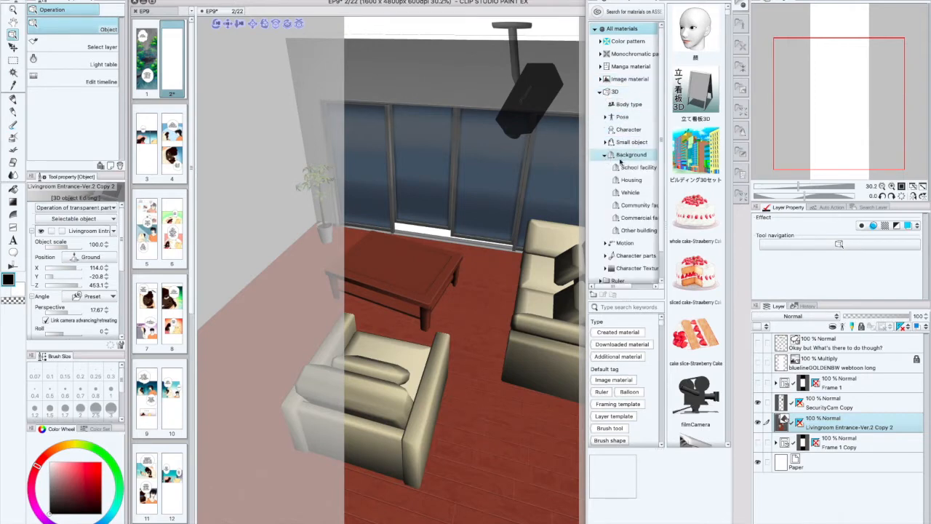
pyautogui.click(638, 206)
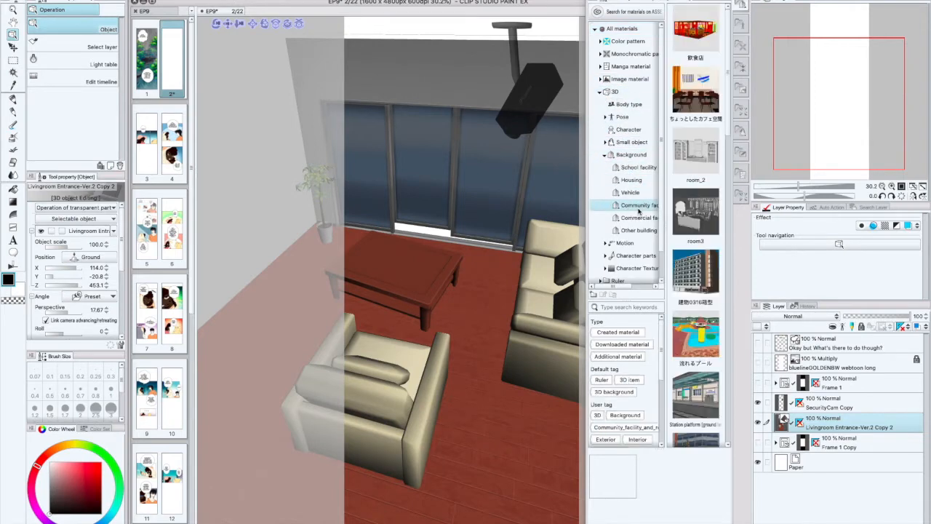
pyautogui.click(639, 218)
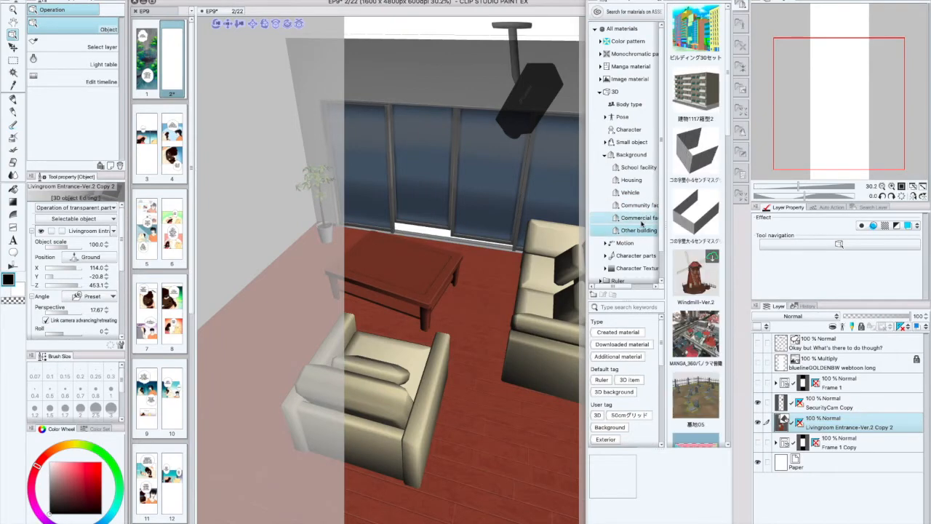
pyautogui.click(638, 205)
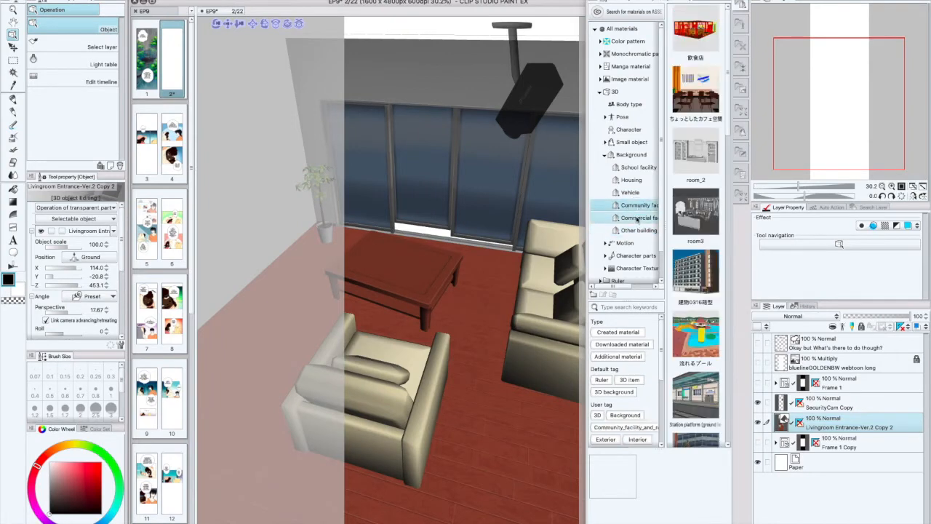
pyautogui.click(631, 180)
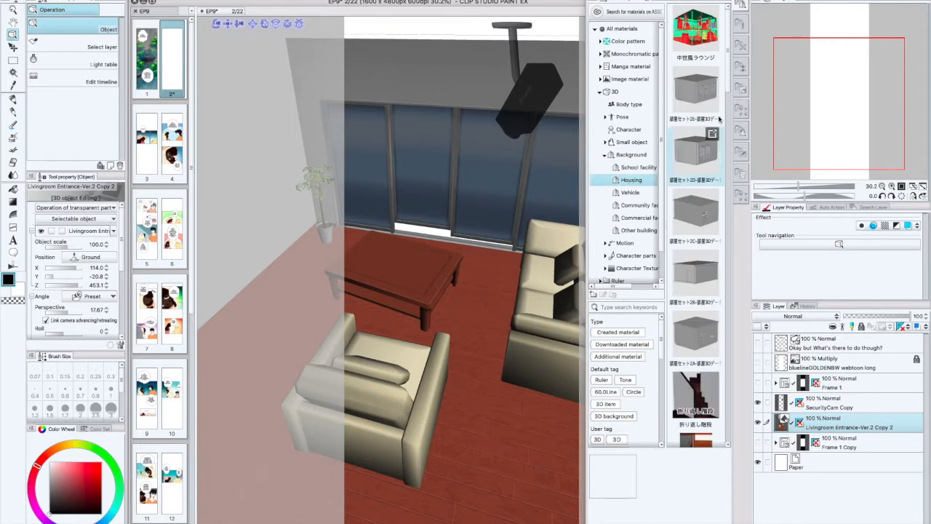
pyautogui.scroll(-5, 723, 189)
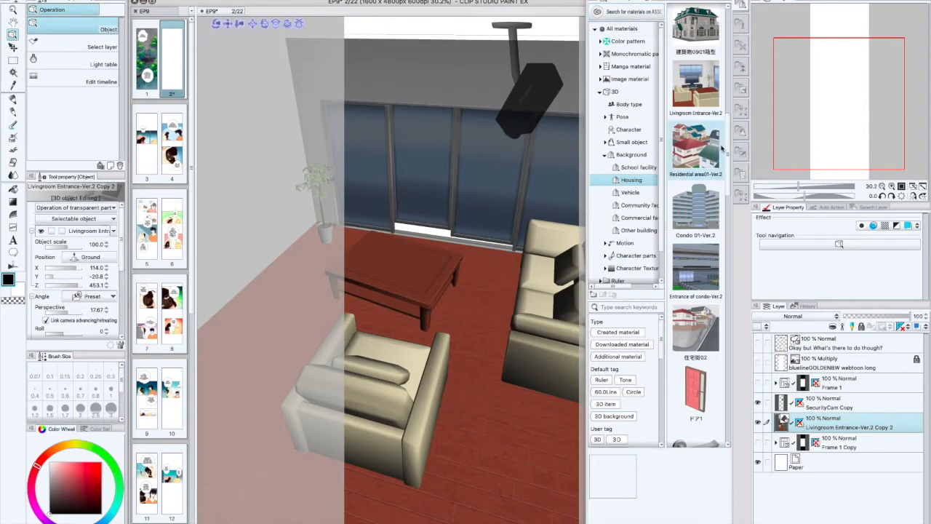
pyautogui.moveTo(729, 145); pyautogui.dragTo(728, 299)
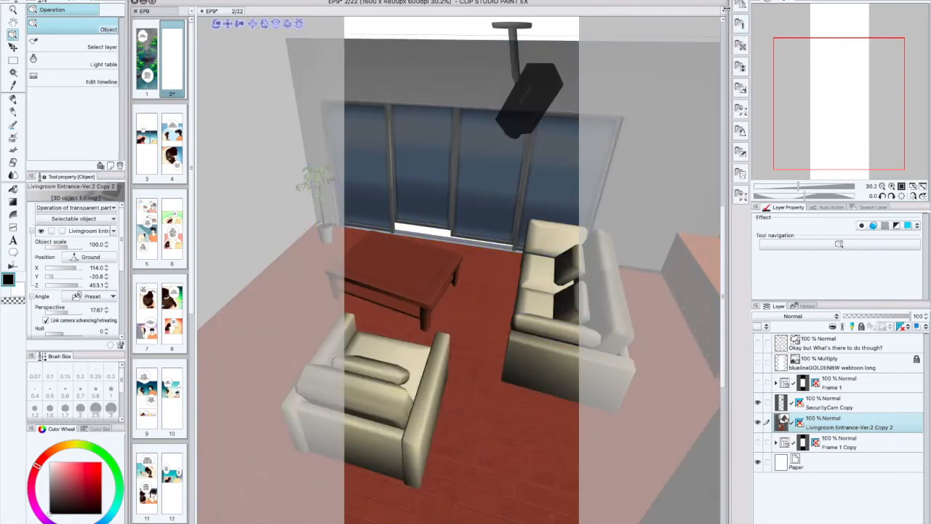
# Step: Revert the living room 3D scene to its small framed view and hide the SecurityCam Copy layer
pyautogui.click(741, 109)
pyautogui.press('super+z')
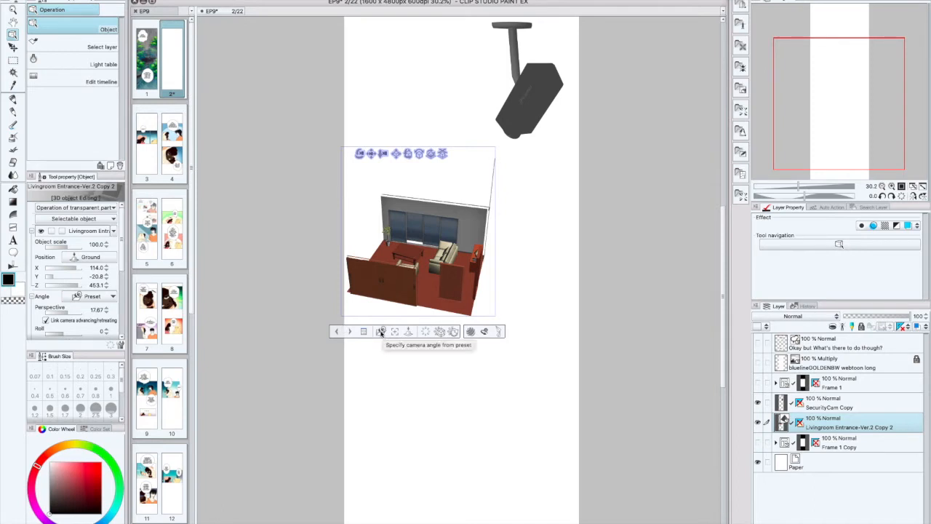
pyautogui.click(757, 402)
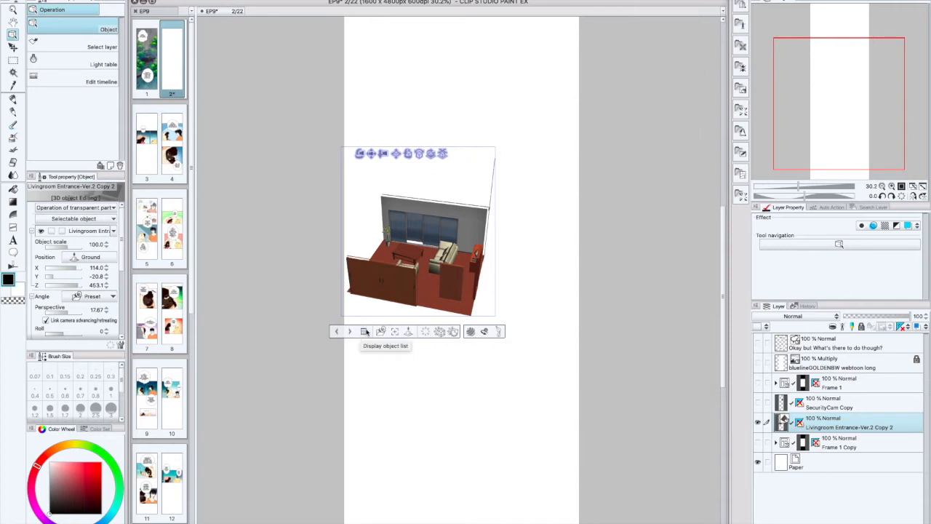
# Step: Hide the Sub Tool and Tool property palettes and show them again
pyautogui.click(328, 0)
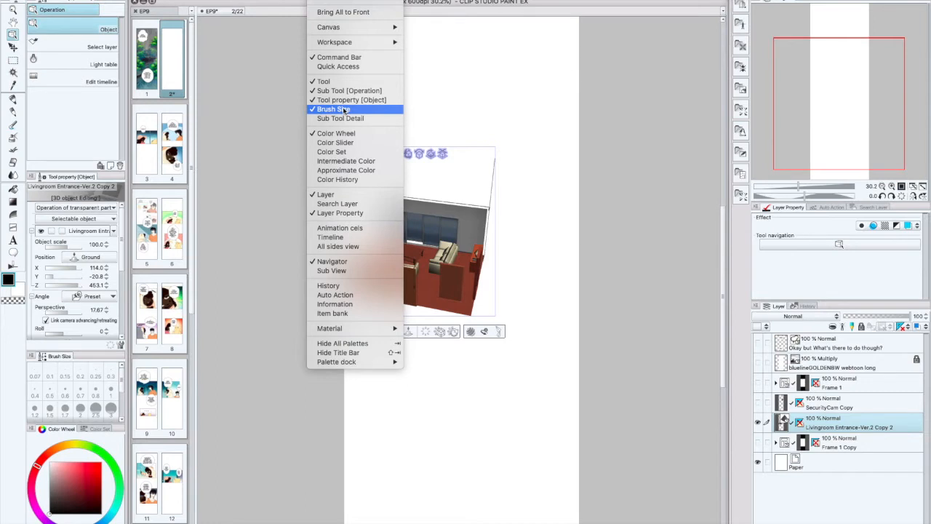
pyautogui.click(323, 90)
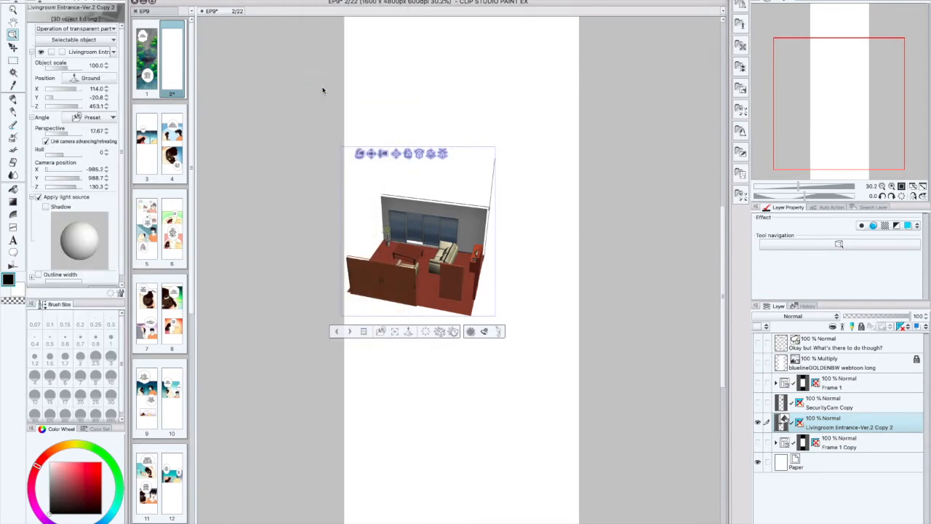
pyautogui.click(320, 2)
pyautogui.click(332, 92)
pyautogui.click(320, 1)
pyautogui.click(336, 96)
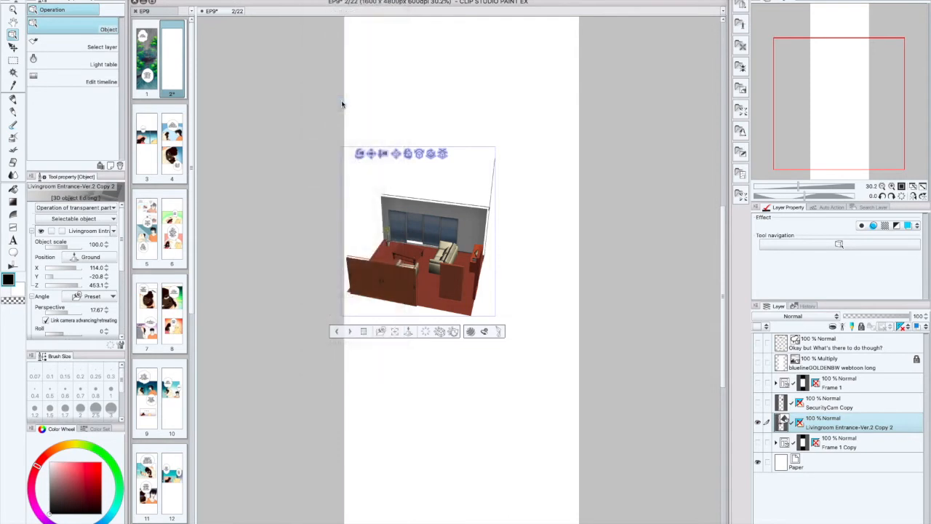
pyautogui.click(320, 2)
pyautogui.click(339, 100)
# Step: Hide the Command Bar and show it again
pyautogui.click(320, 1)
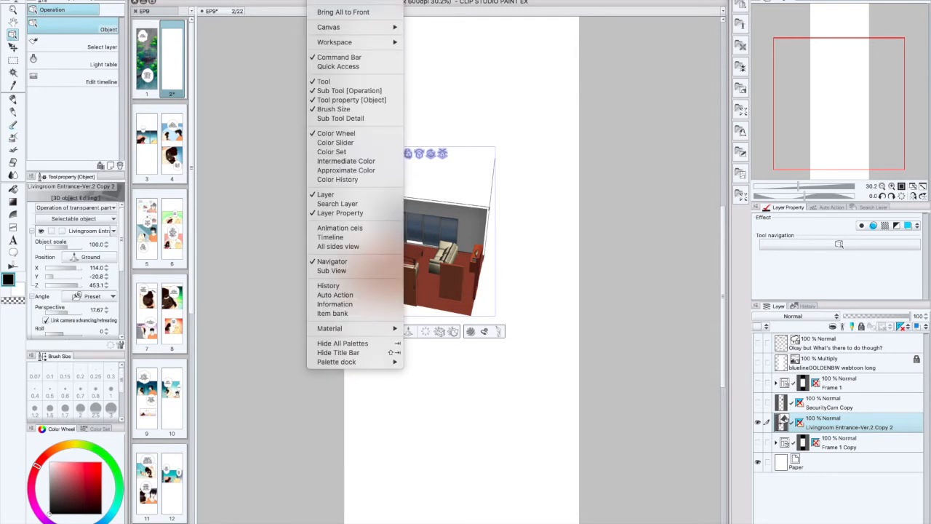
pyautogui.click(340, 58)
pyautogui.click(320, 1)
pyautogui.click(339, 58)
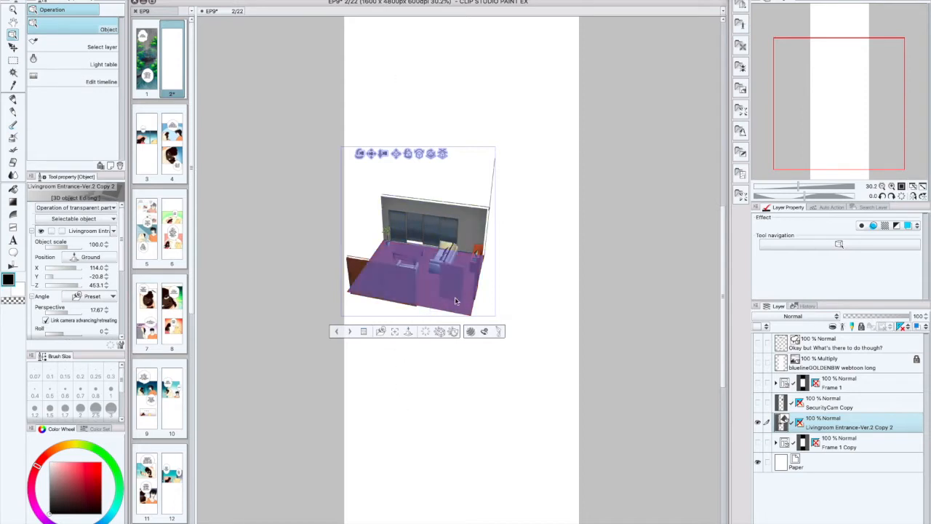
pyautogui.click(740, 45)
pyautogui.moveTo(696, 206)
pyautogui.mouseDown()
pyautogui.moveTo(443, 204)
pyautogui.moveTo(749, 211)
pyautogui.moveTo(694, 213)
pyautogui.mouseUp()
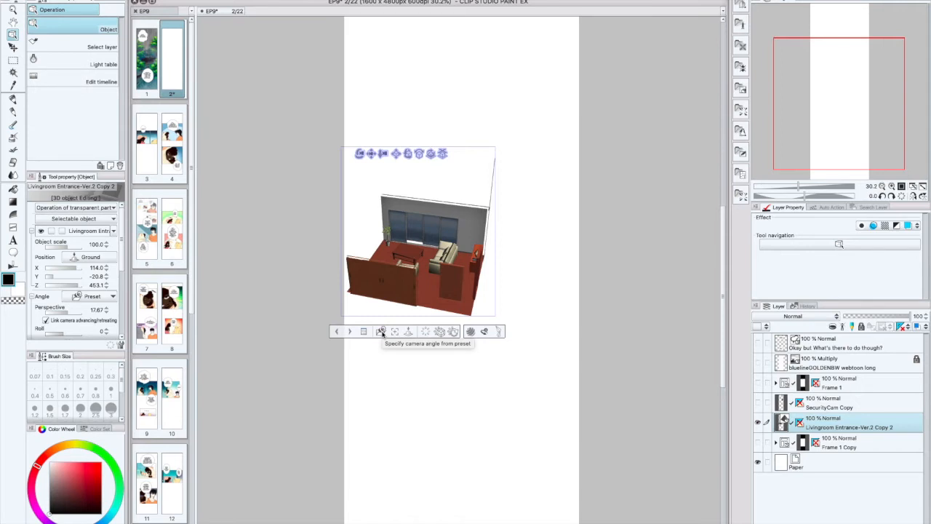
# Step: Look over the camera angle presets of the living room scene and move the camera in until the room fills the canvas
pyautogui.click(382, 332)
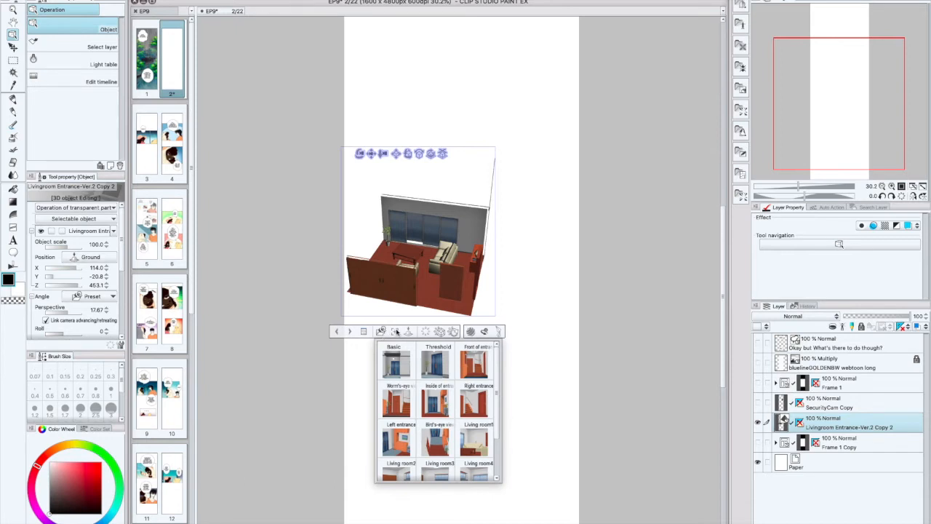
pyautogui.click(520, 317)
pyautogui.click(381, 154)
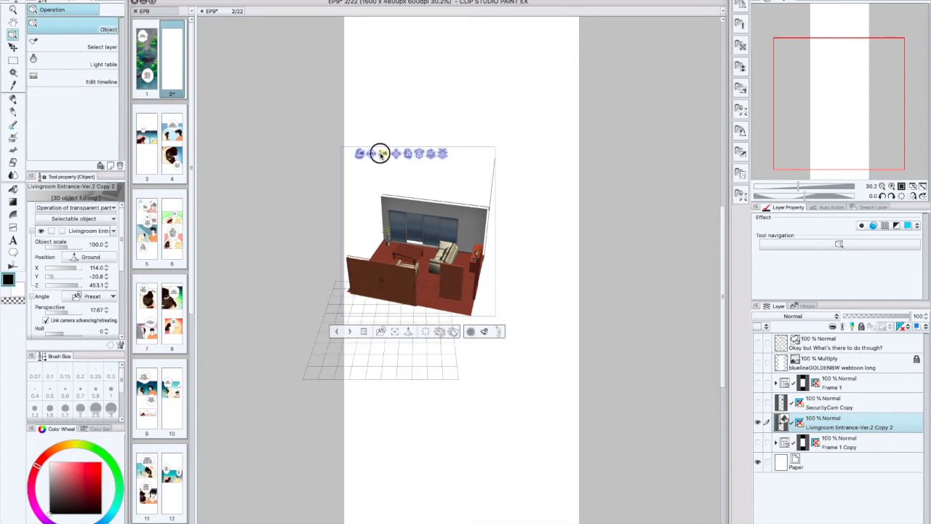
pyautogui.moveTo(381, 154); pyautogui.dragTo(400, 344)
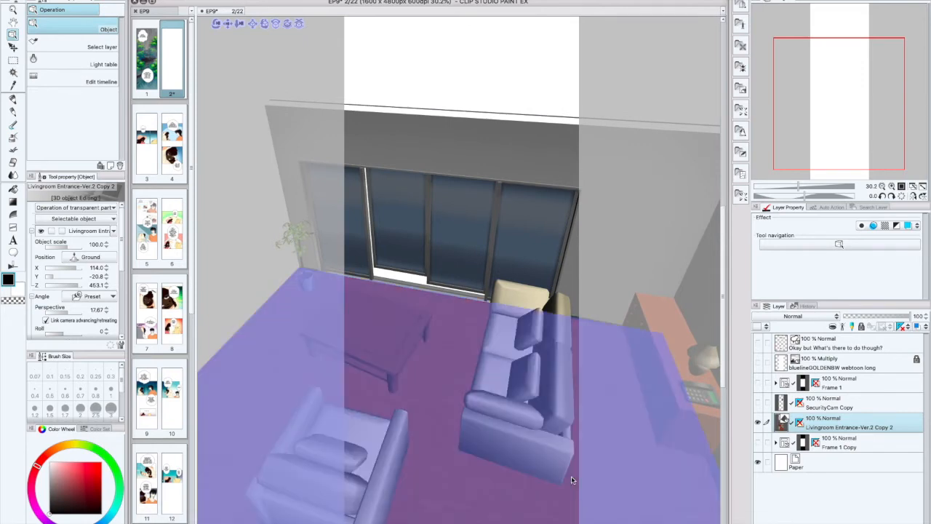
# Step: Try the entrance camera angle presets on the living room, including Worm's-eye view and Front of entrance
pyautogui.click(589, 518)
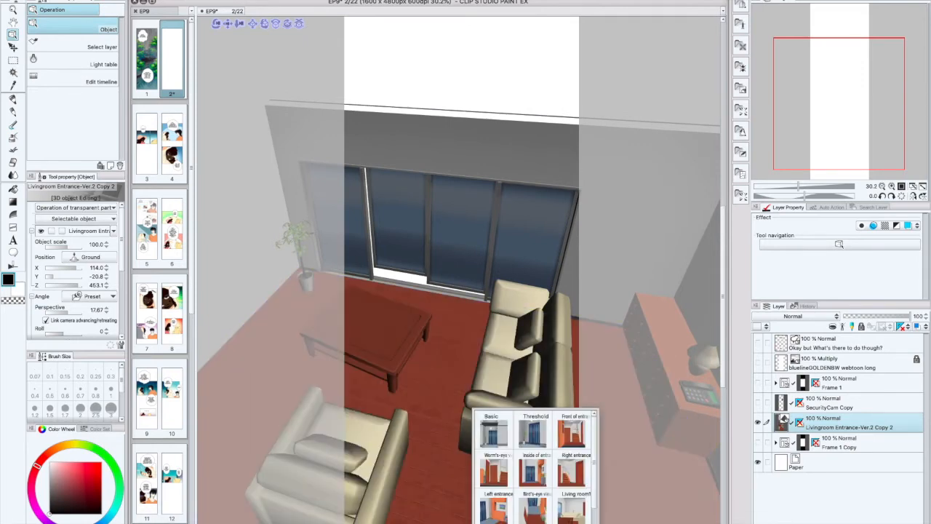
pyautogui.click(575, 472)
pyautogui.click(571, 434)
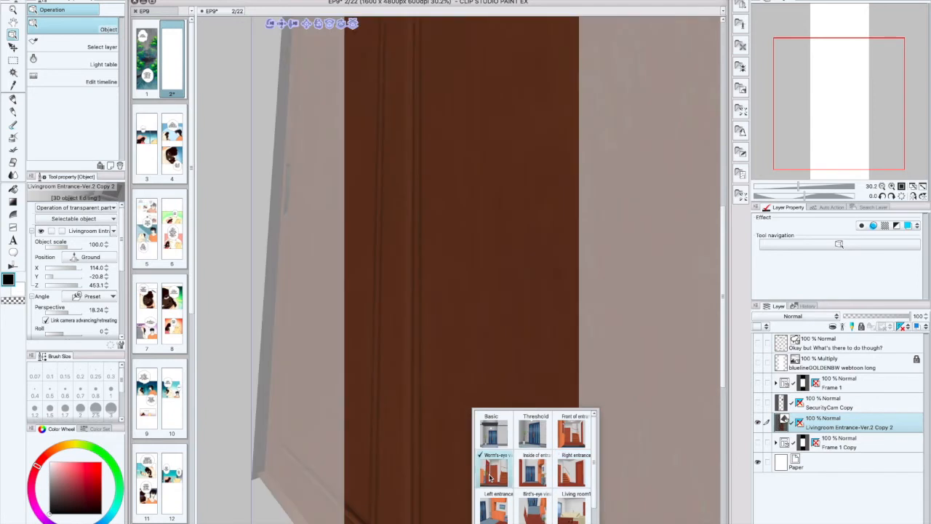
pyautogui.click(532, 473)
pyautogui.click(571, 437)
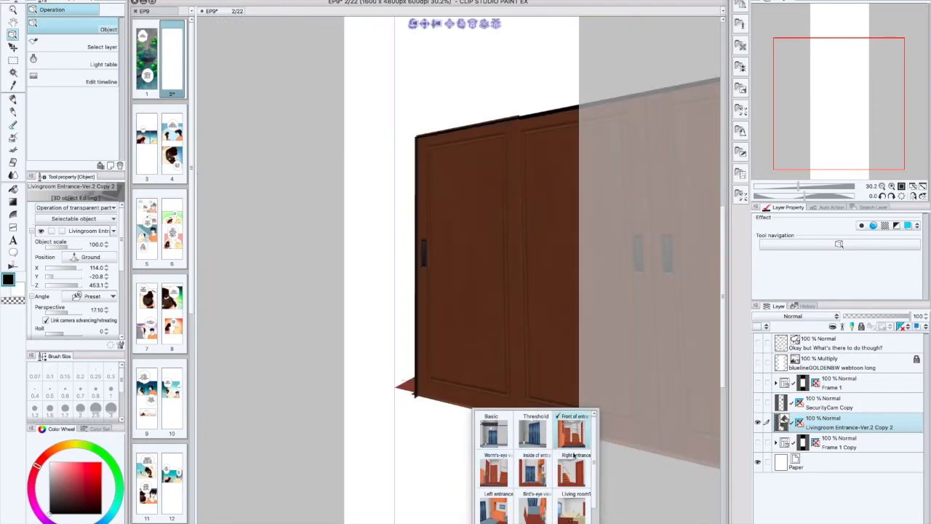
# Step: Apply the Bird's-eye view camera preset and shift the camera to bring the whole room onto the page
pyautogui.click(516, 512)
pyautogui.click(533, 513)
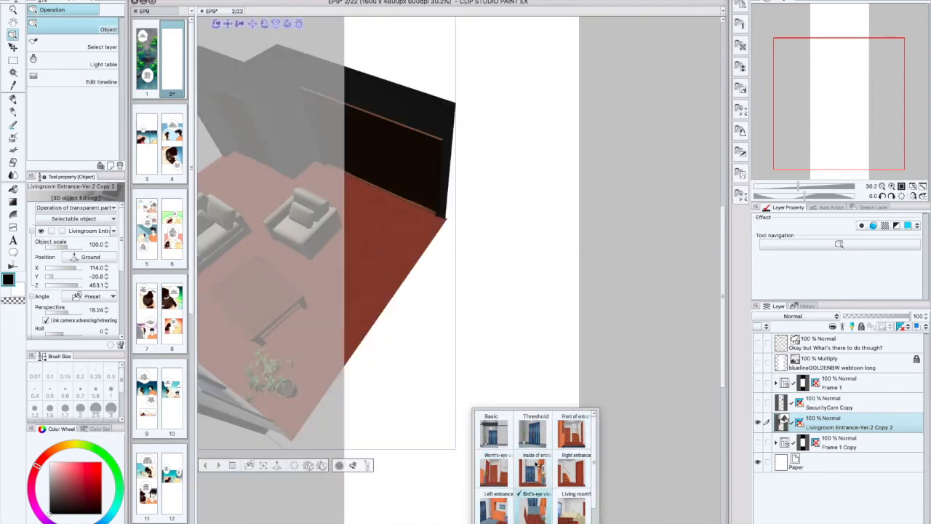
pyautogui.click(250, 25)
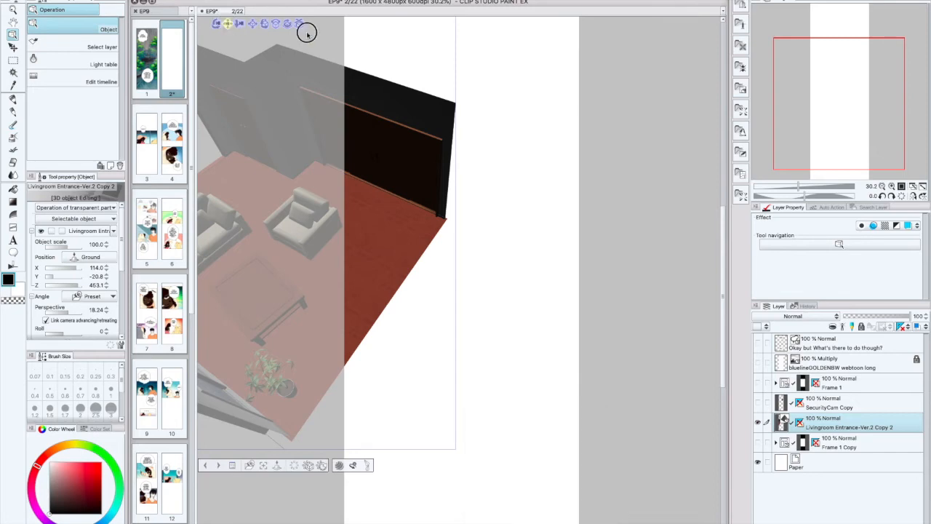
pyautogui.moveTo(228, 24); pyautogui.dragTo(561, 422)
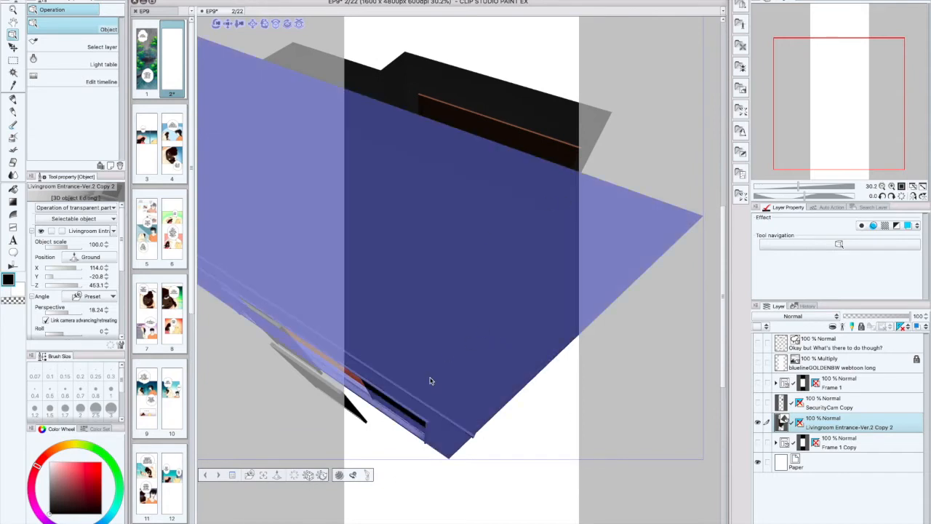
# Step: Try the layout presets that hide parts of the house and apply the WithoutEntrance variant that exposes the furnished living room
pyautogui.click(353, 475)
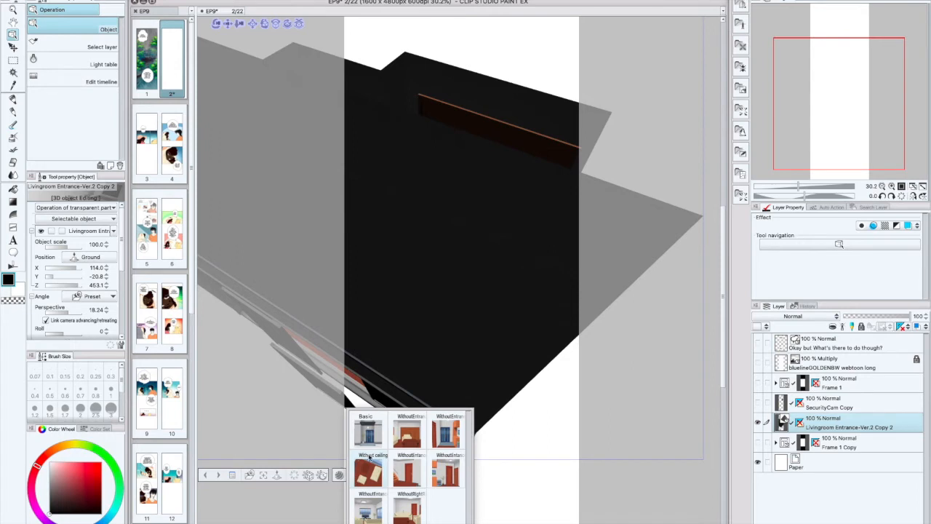
pyautogui.click(412, 429)
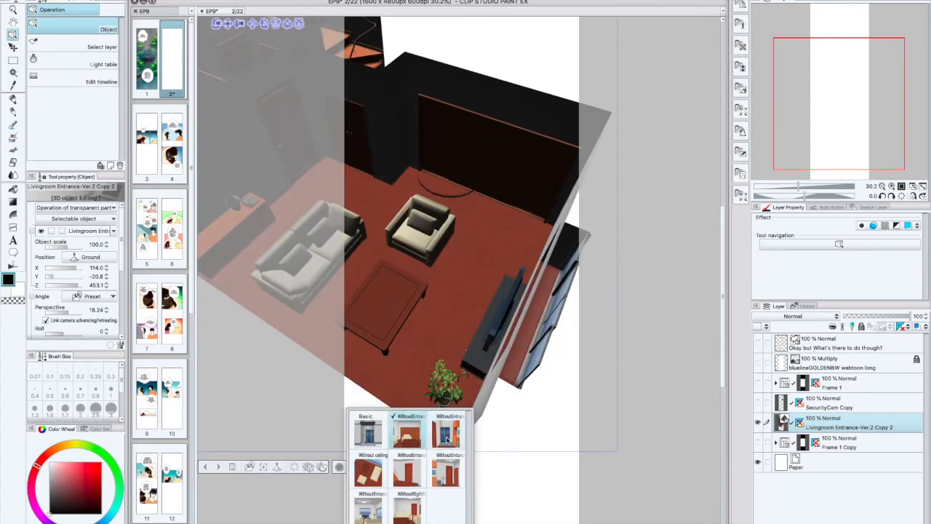
pyautogui.click(455, 431)
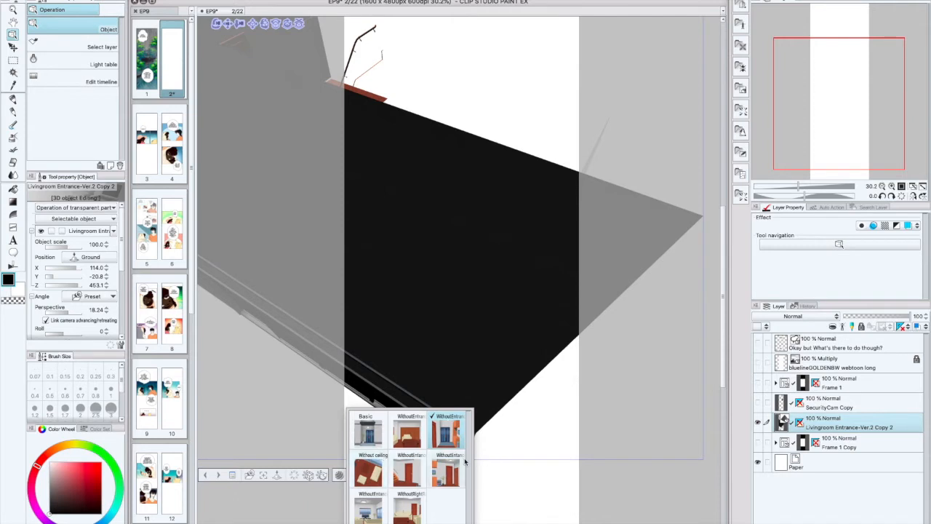
pyautogui.moveTo(471, 458); pyautogui.dragTo(542, 437)
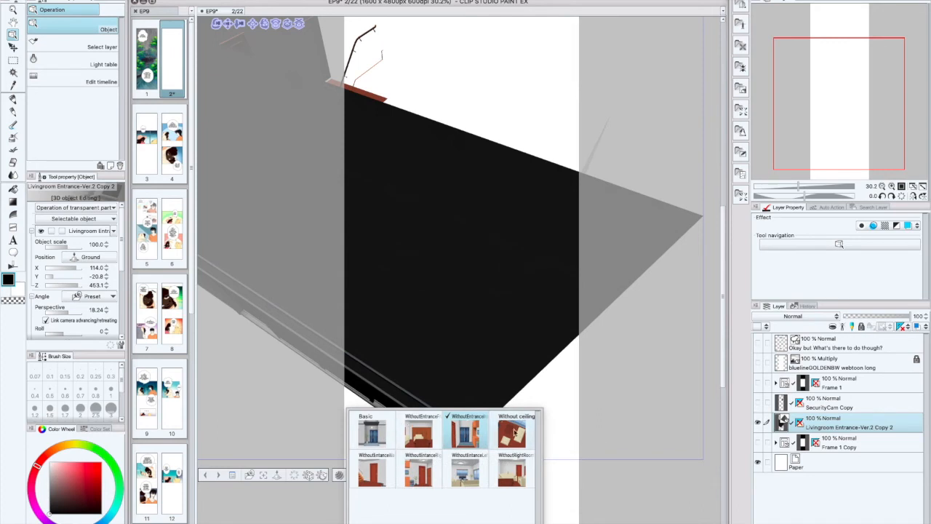
pyautogui.click(515, 474)
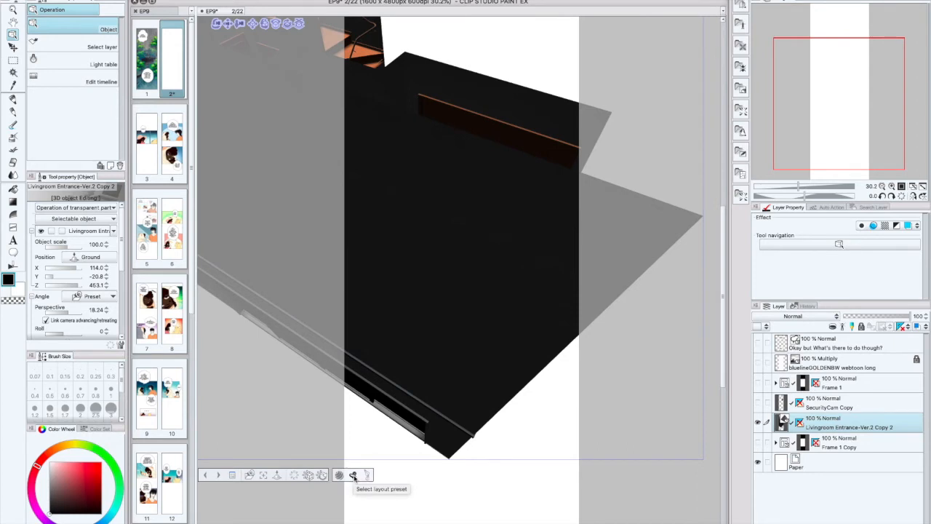
pyautogui.click(353, 475)
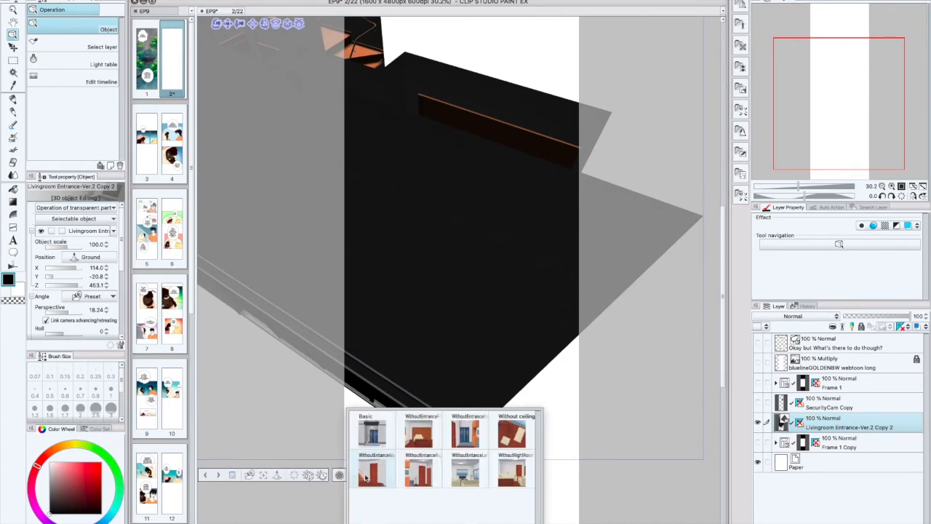
pyautogui.click(466, 471)
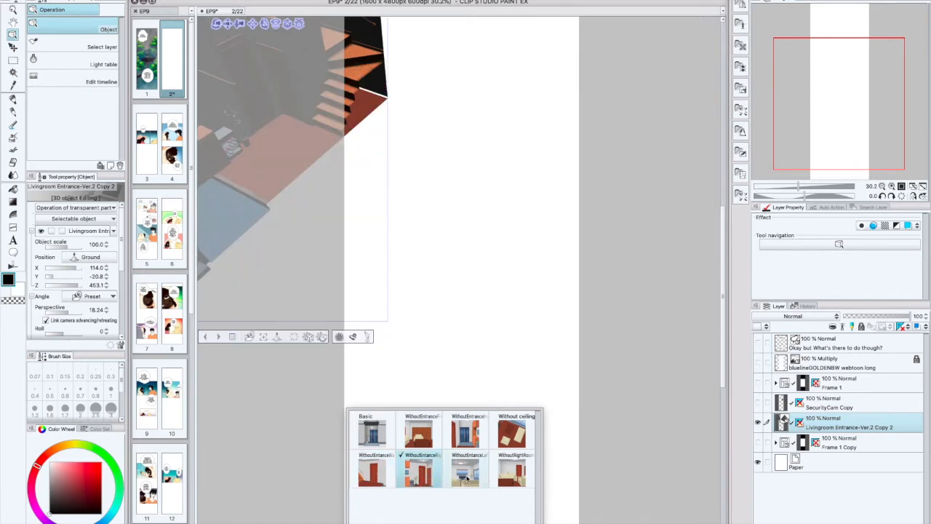
pyautogui.click(417, 437)
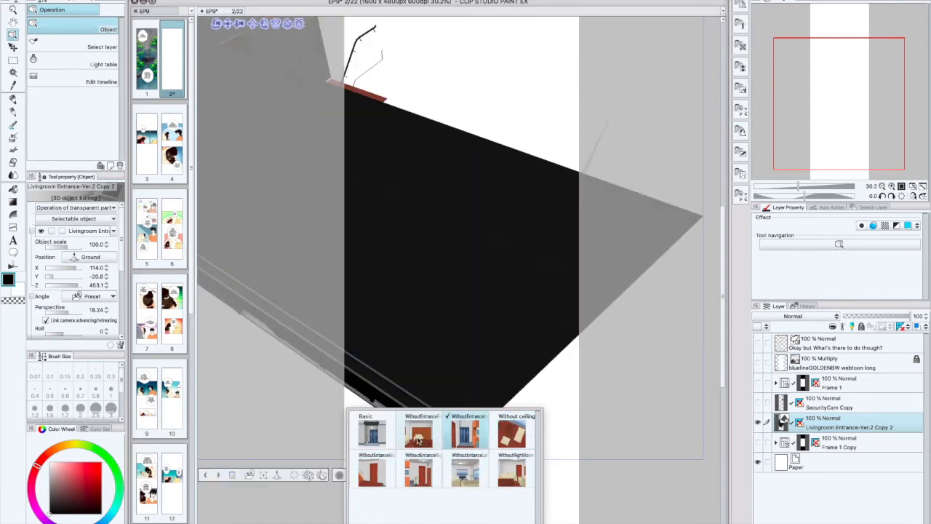
# Step: Compare the camera angle presets with the new layout, including Inside of entrance, Right entrance, Front of entrance and Bird's-eye view
pyautogui.click(249, 467)
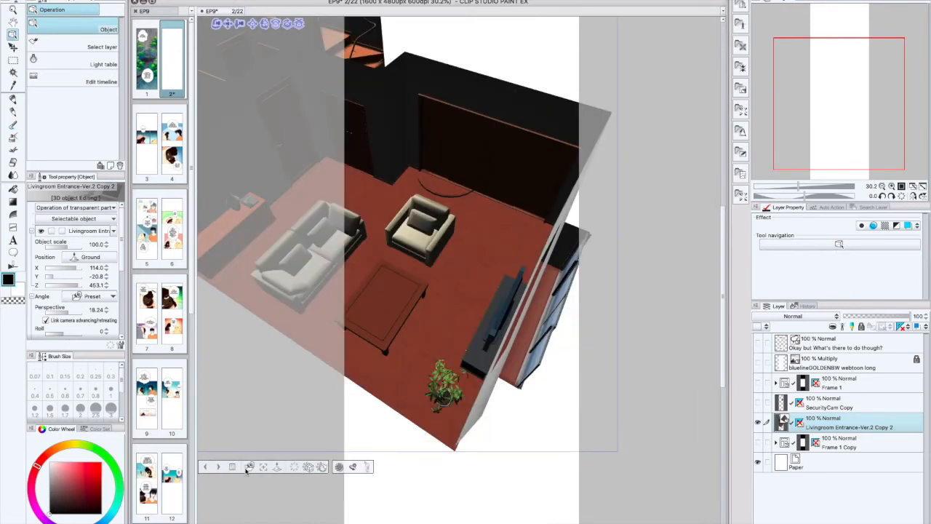
pyautogui.click(267, 472)
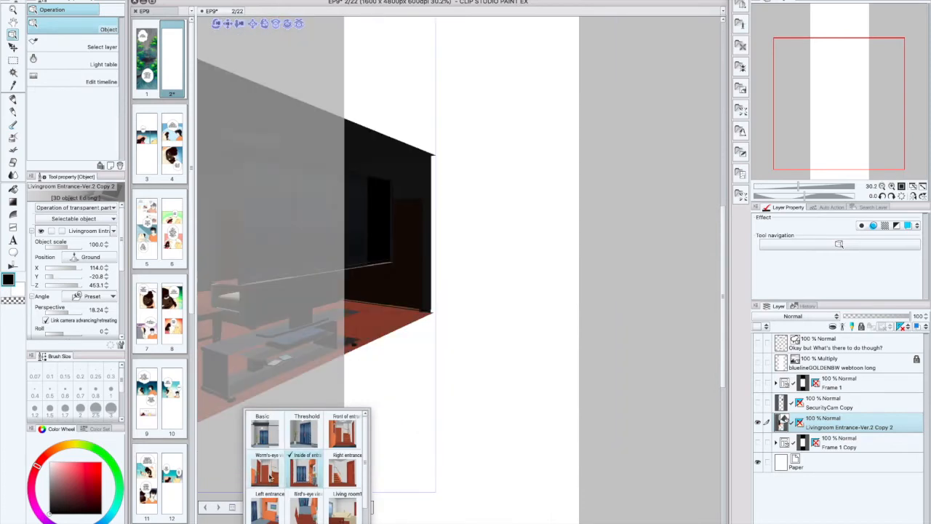
pyautogui.click(339, 477)
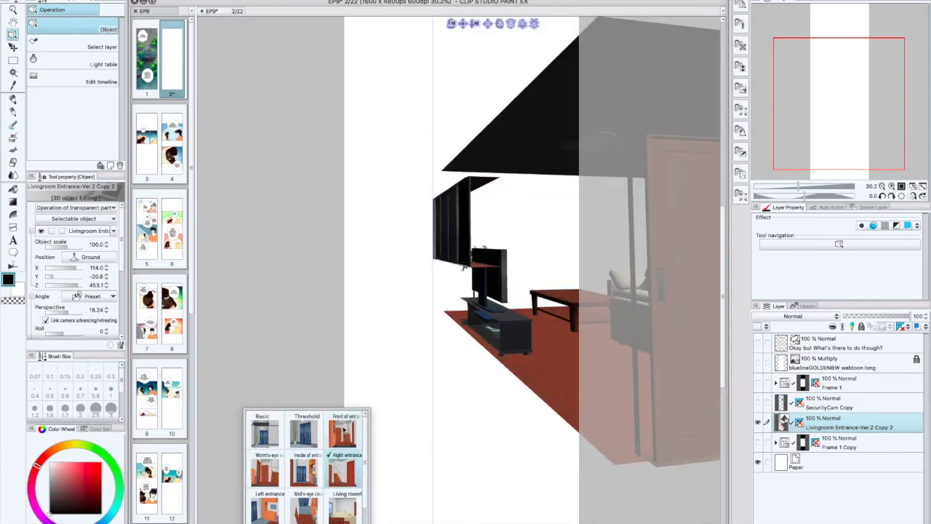
pyautogui.click(344, 430)
pyautogui.click(305, 509)
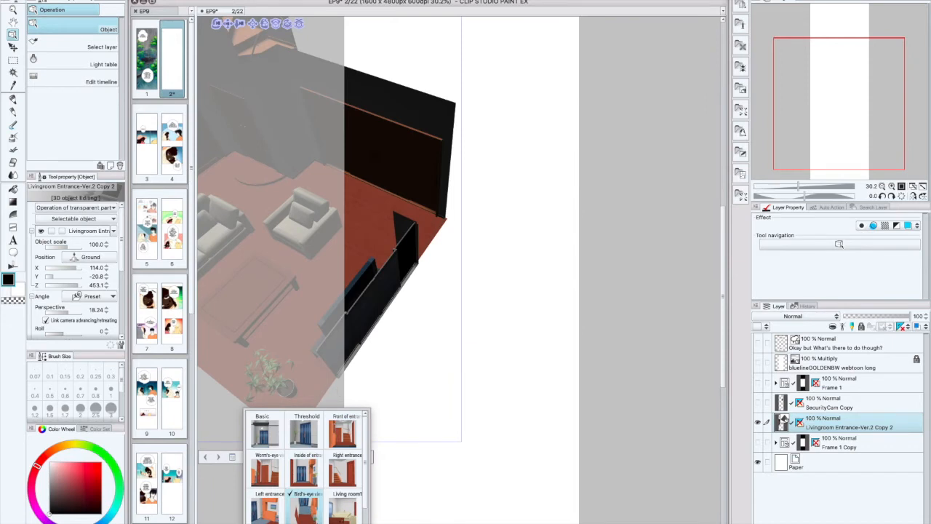
pyautogui.click(274, 509)
pyautogui.click(344, 431)
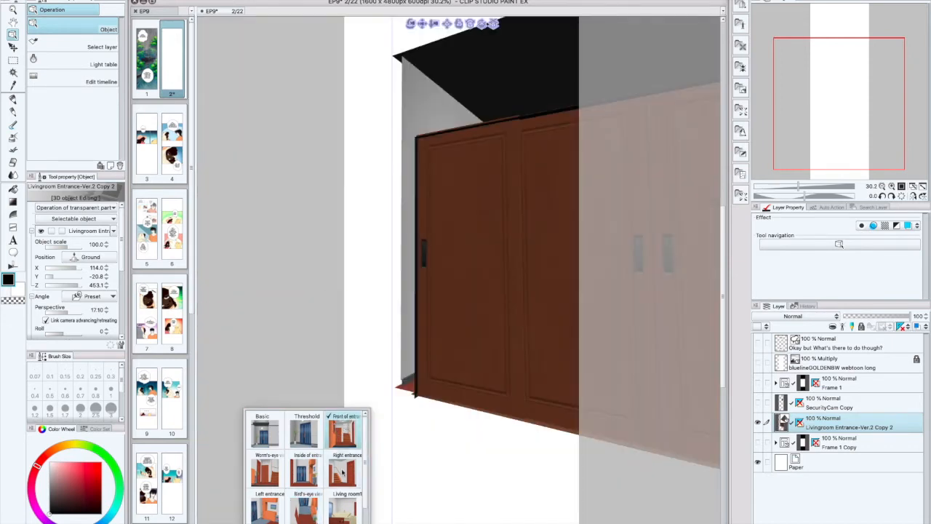
pyautogui.click(304, 472)
# Step: Set the camera to the Bird's-eye view preset and pan it until the sofas and table sit in the middle of the page
pyautogui.click(304, 509)
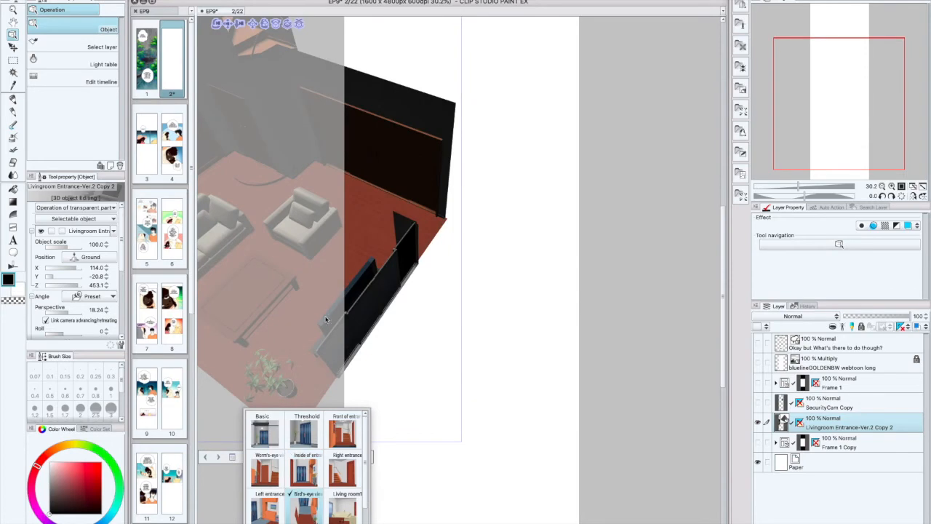
pyautogui.click(237, 26)
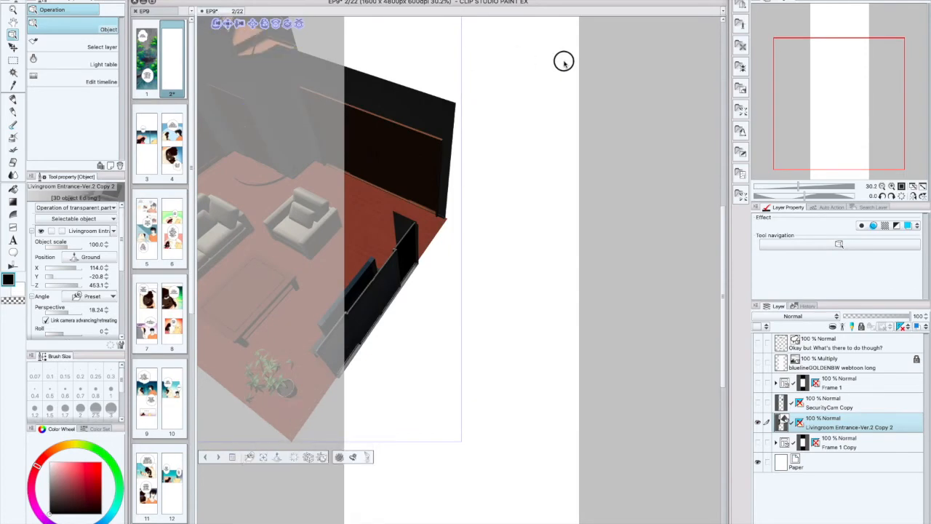
pyautogui.moveTo(228, 23); pyautogui.dragTo(503, 86)
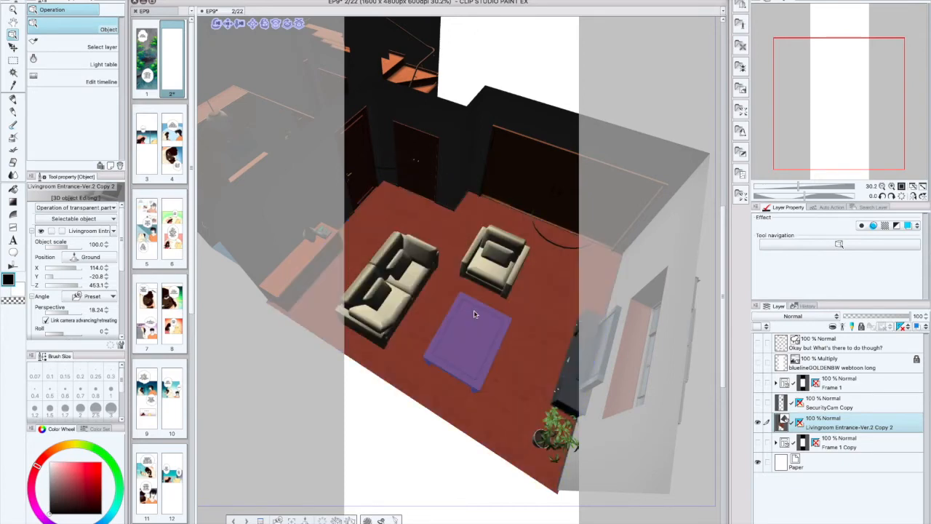
# Step: Show the two hidden figures, the Sitting hand under pose and 膝立座り, in the scene's object list
pyautogui.click(113, 230)
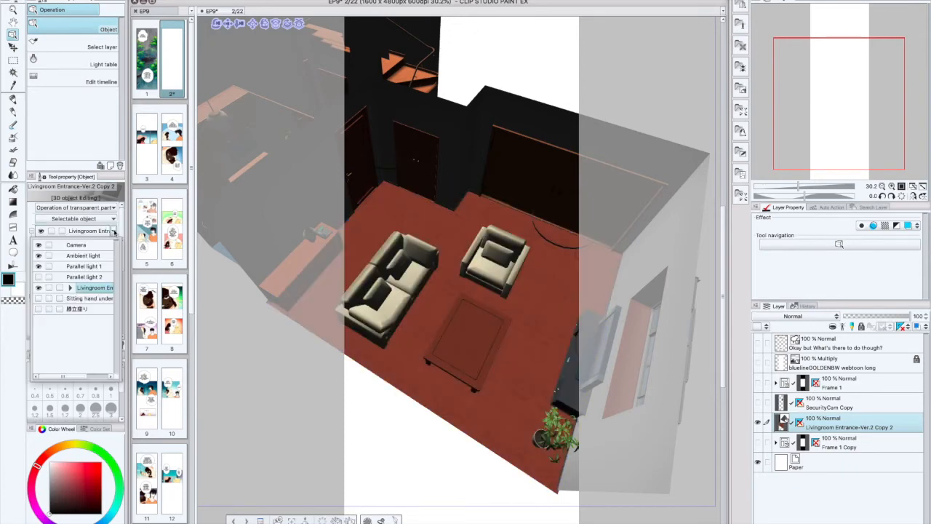
pyautogui.click(38, 298)
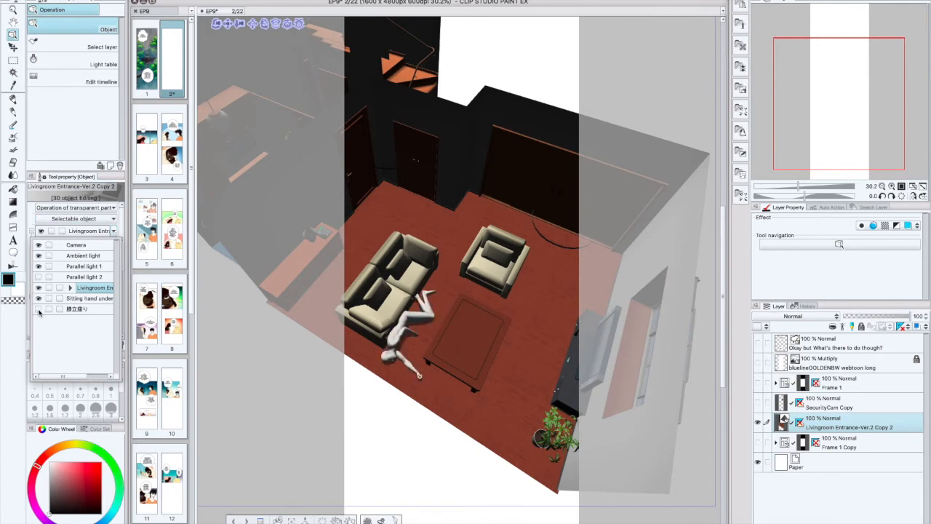
pyautogui.click(38, 309)
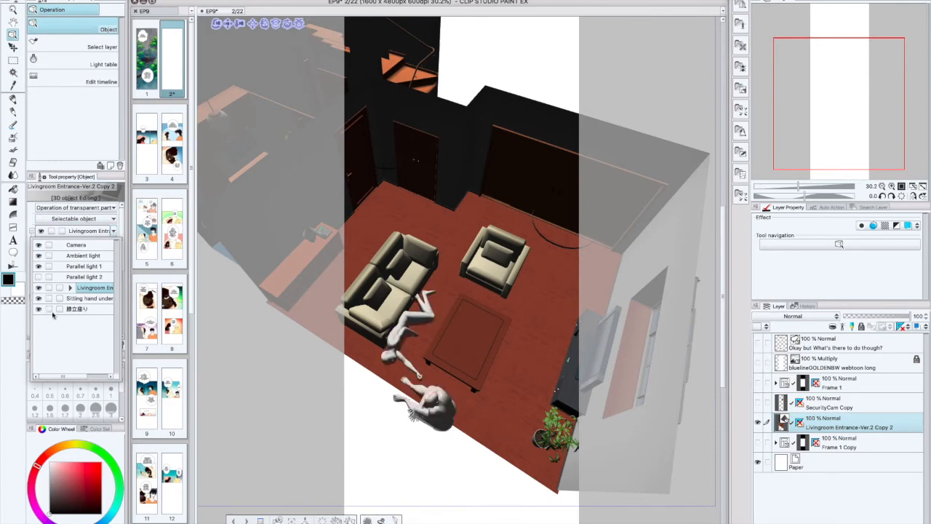
# Step: Select the seated figure 膝立座り and compare the high-angle full-body camera presets centred on it
pyautogui.click(440, 417)
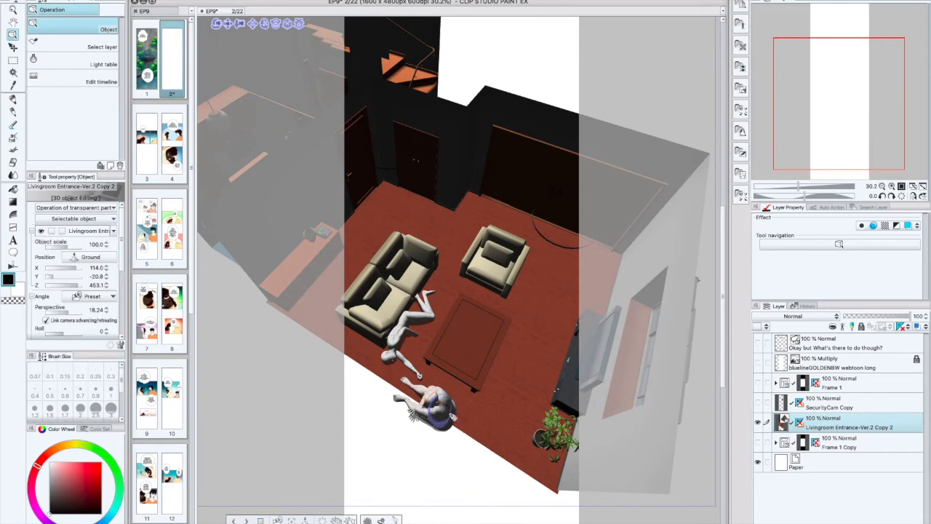
pyautogui.click(376, 510)
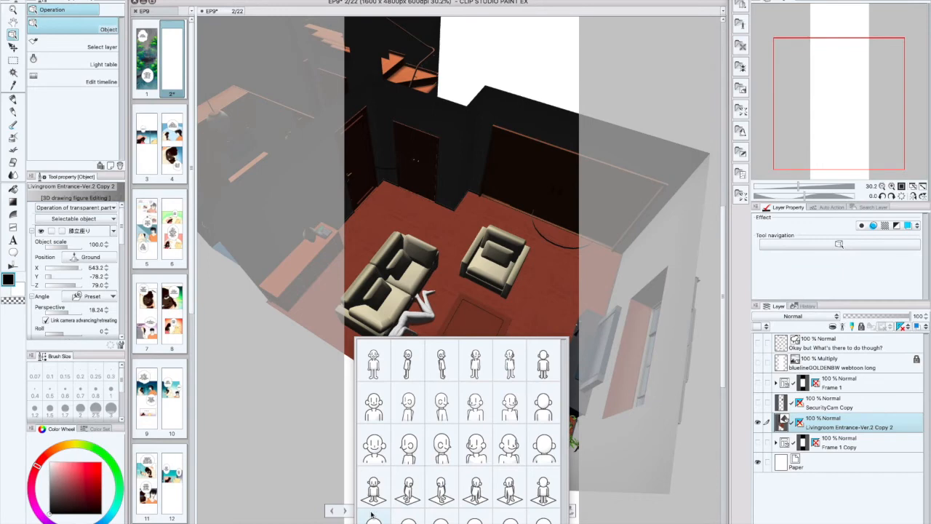
pyautogui.click(380, 496)
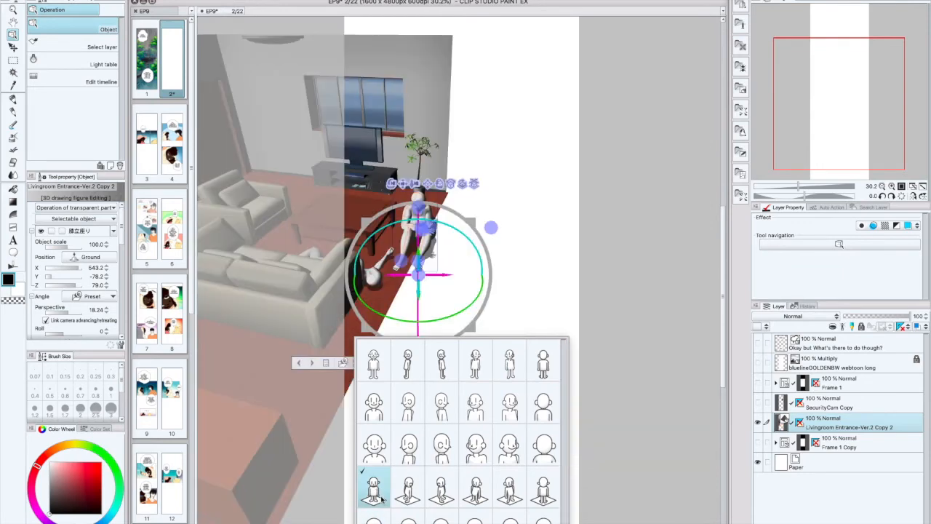
pyautogui.click(407, 497)
pyautogui.click(439, 496)
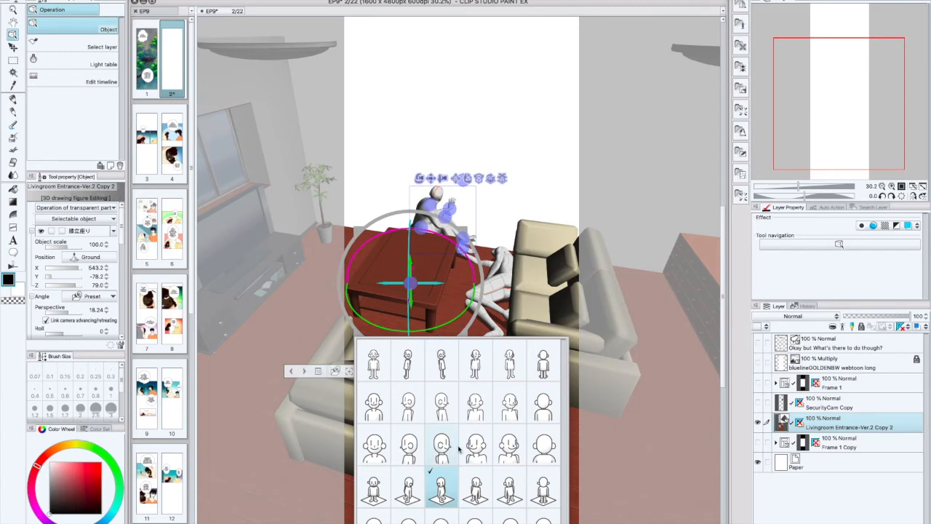
pyautogui.click(475, 489)
pyautogui.click(529, 492)
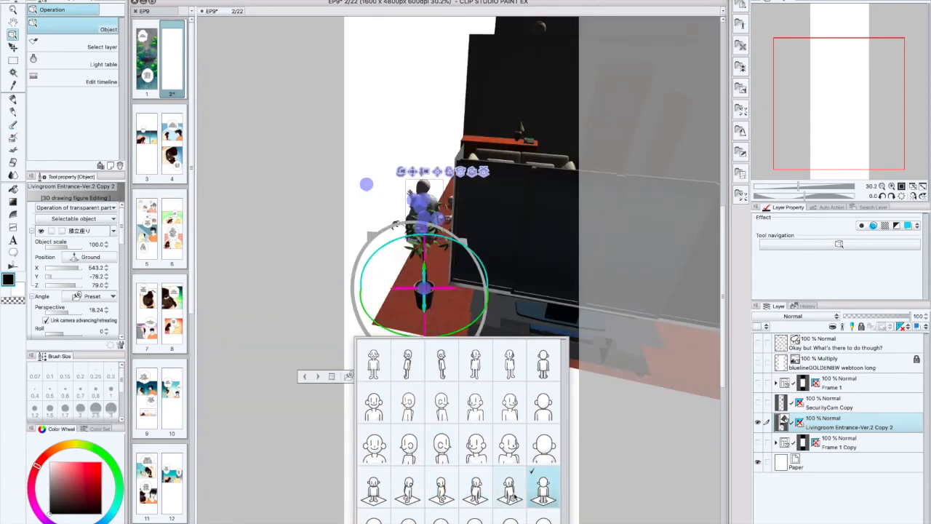
pyautogui.click(509, 489)
# Step: Compare the upper-body, face close-up and high-angle upper-body camera presets around the seated figure 膝立座り
pyautogui.click(509, 406)
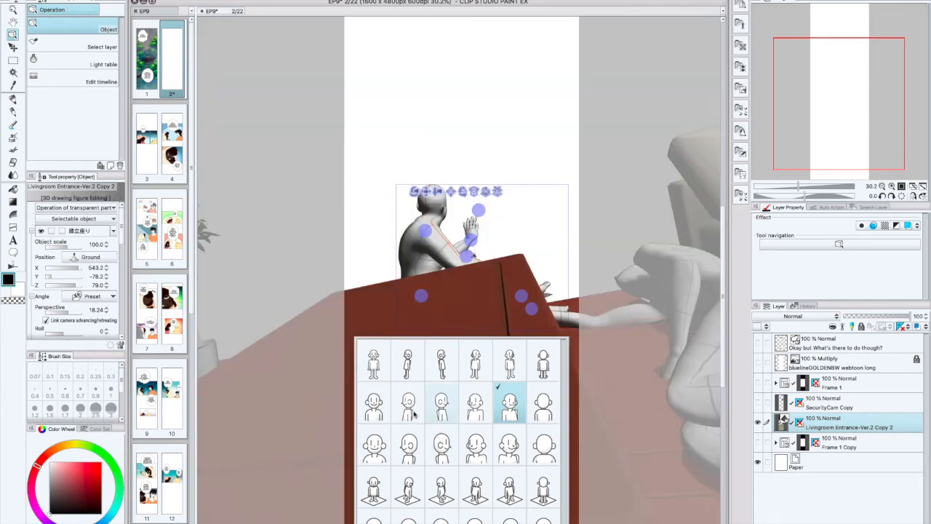
pyautogui.click(408, 402)
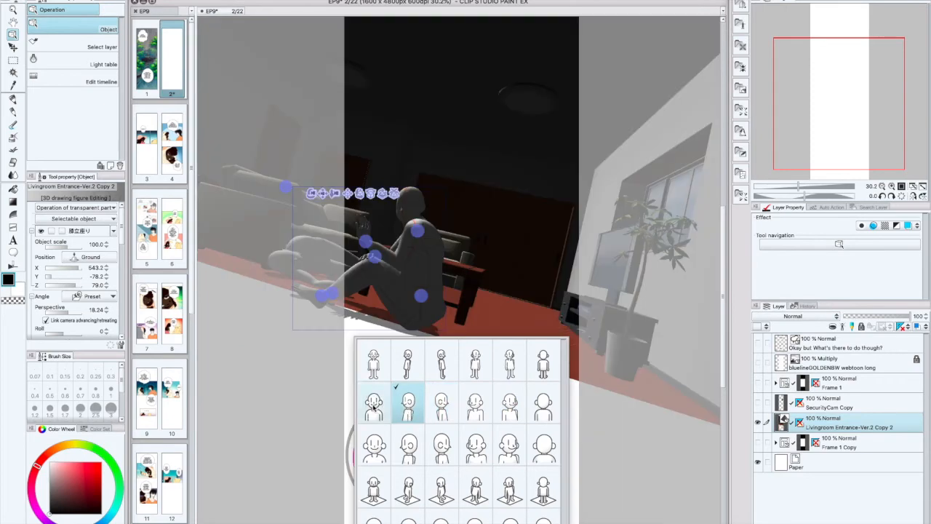
pyautogui.click(373, 405)
pyautogui.click(419, 447)
pyautogui.click(437, 450)
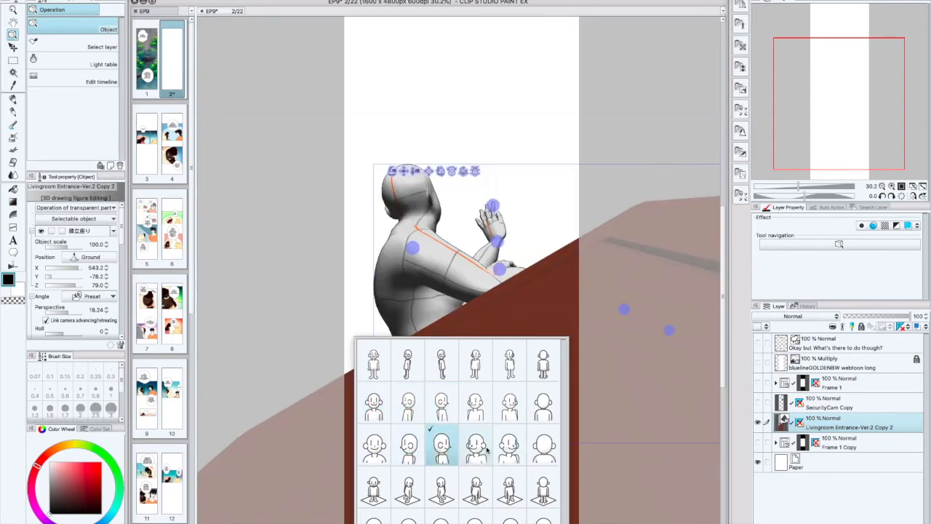
pyautogui.click(481, 446)
pyautogui.click(509, 518)
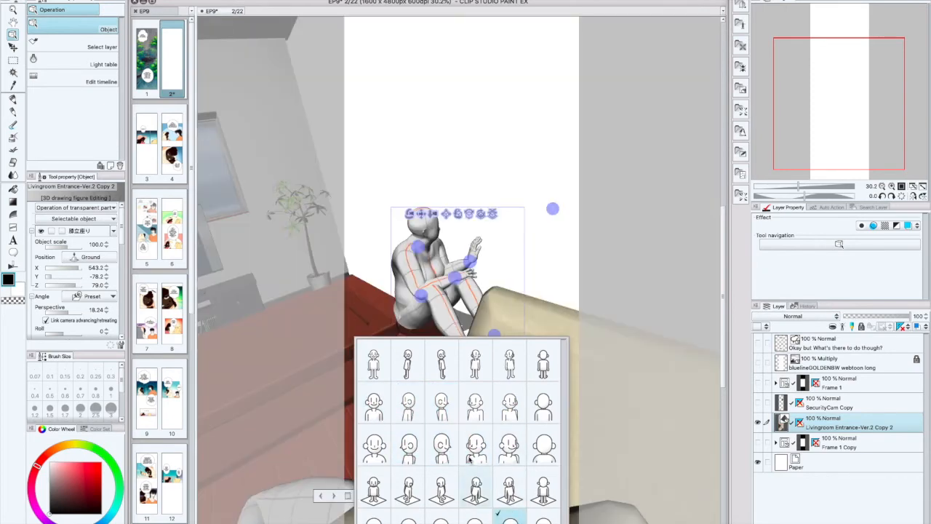
pyautogui.click(589, 521)
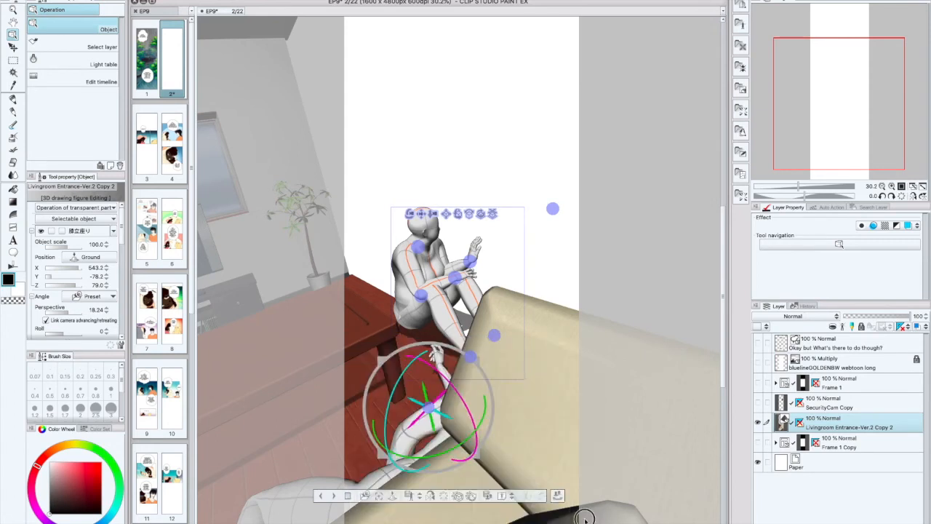
# Step: Select the Sitting hand under pose figure beside the sofa and compare its face close-up, upper-body and full-body camera presets
pyautogui.click(387, 476)
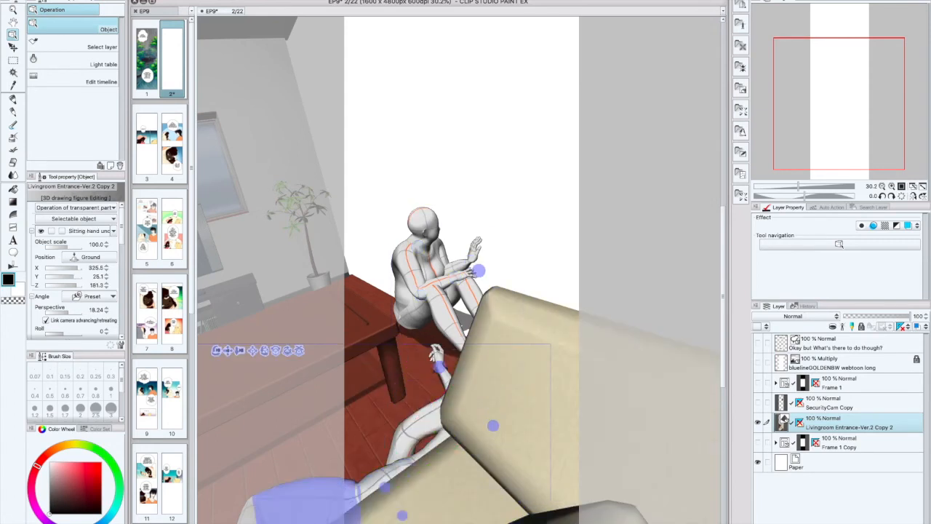
pyautogui.click(275, 350)
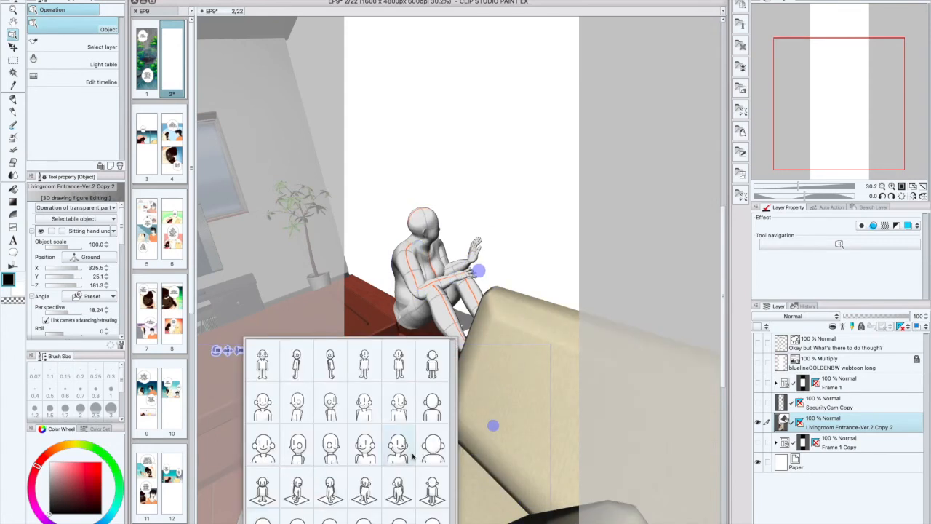
pyautogui.click(364, 447)
pyautogui.click(399, 447)
pyautogui.click(434, 448)
pyautogui.click(436, 412)
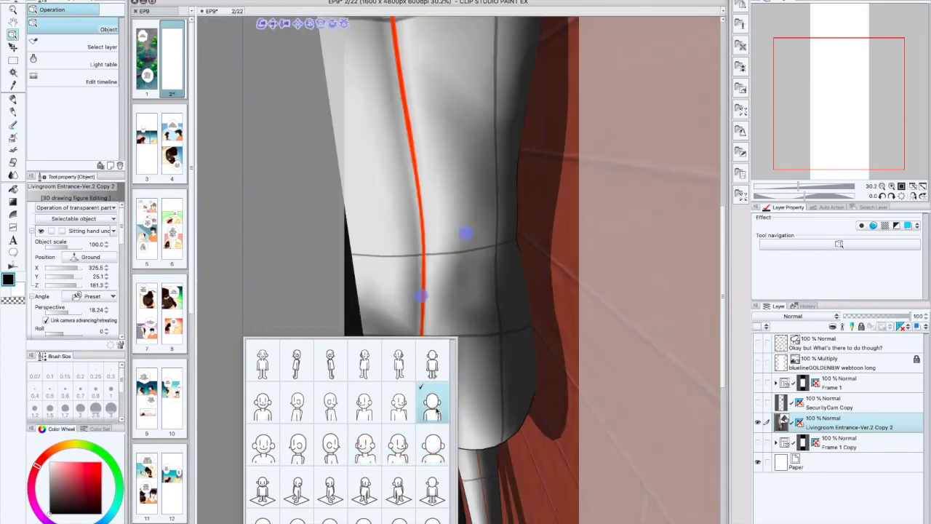
pyautogui.click(393, 402)
pyautogui.click(391, 365)
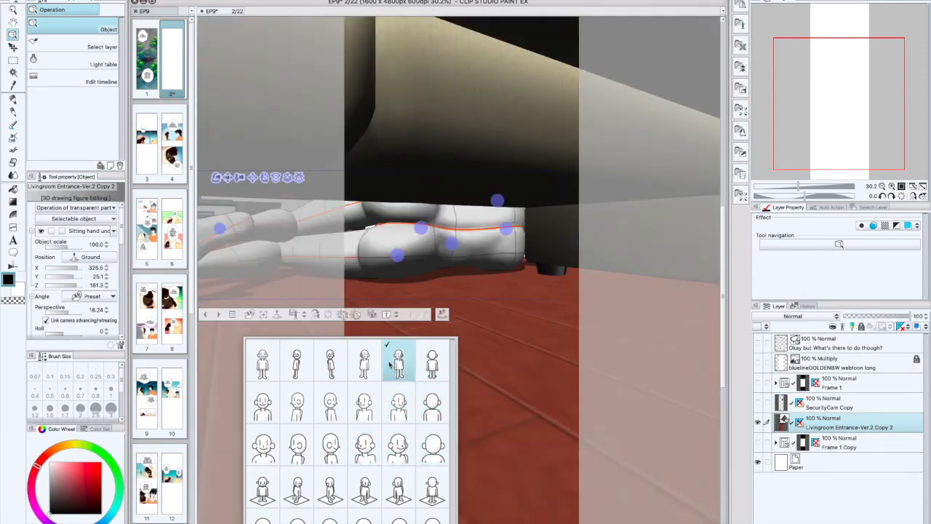
pyautogui.click(336, 367)
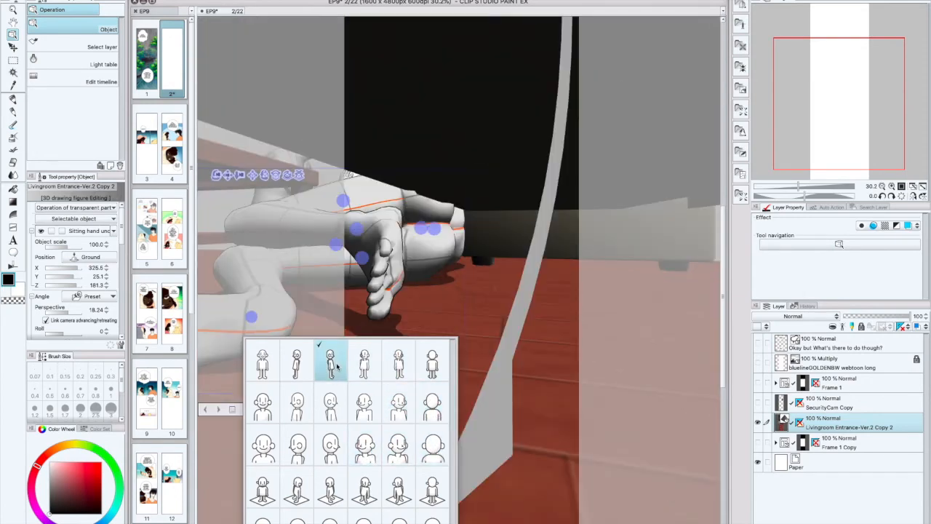
# Step: Compare the high-angle camera presets with further full-body and upper-body views around the figure beside the sofa
pyautogui.click(298, 489)
pyautogui.click(333, 492)
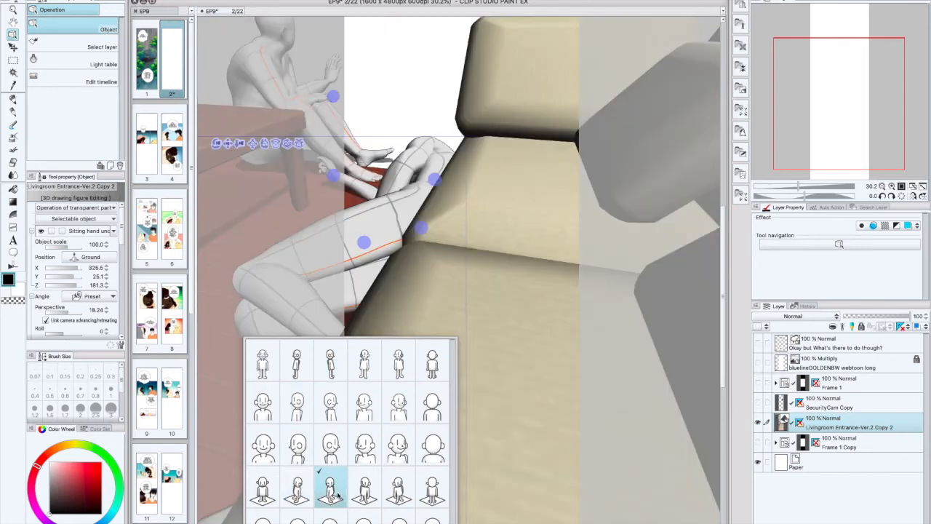
pyautogui.moveTo(392, 208); pyautogui.dragTo(355, 508)
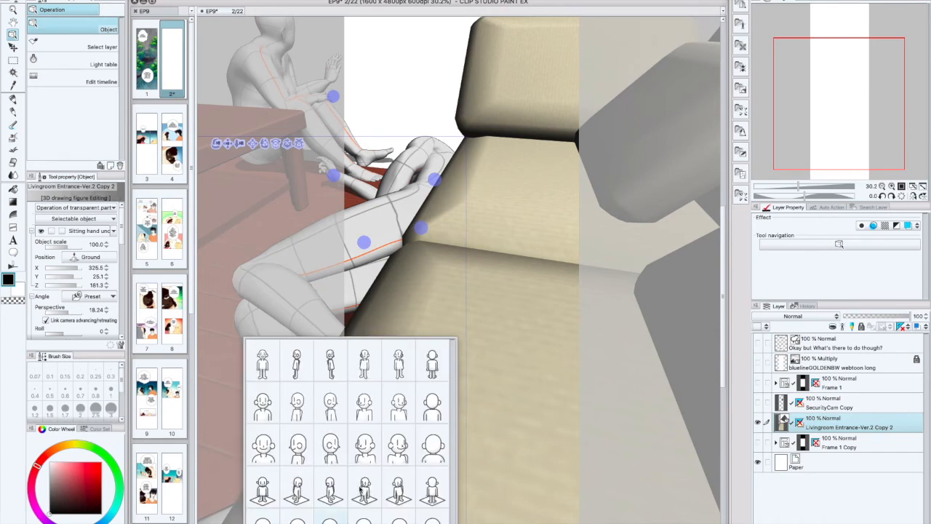
pyautogui.click(260, 492)
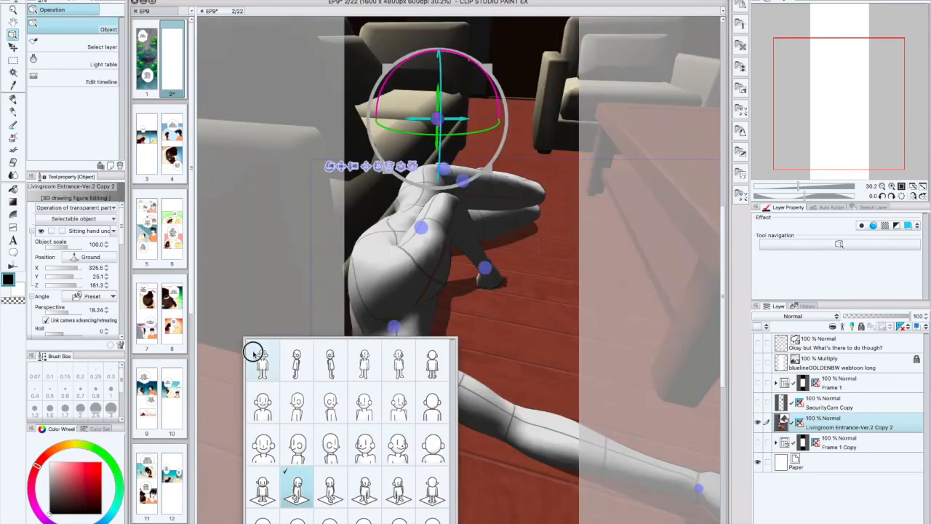
pyautogui.click(260, 357)
pyautogui.click(296, 360)
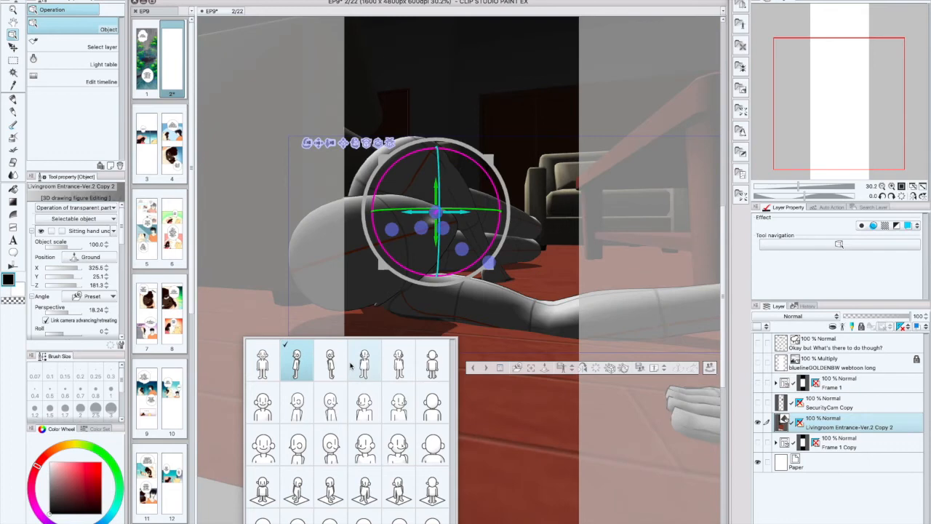
pyautogui.click(364, 362)
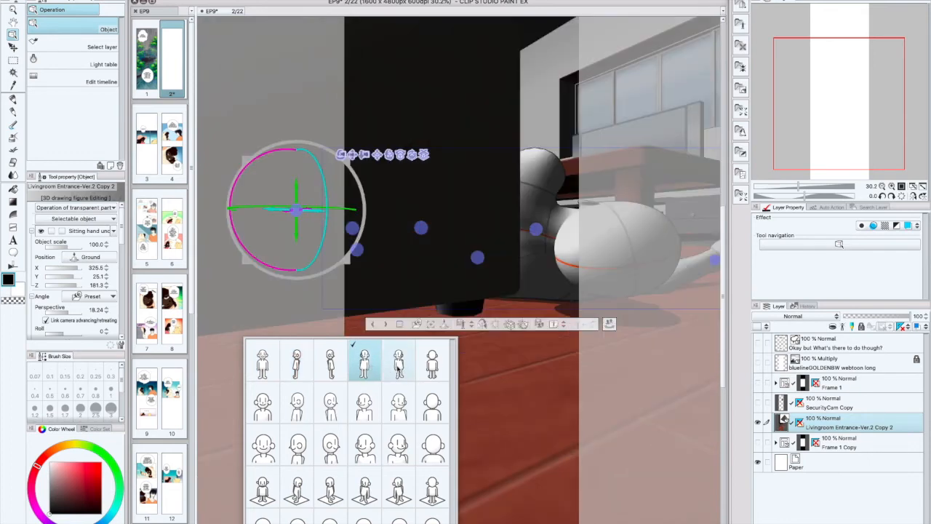
pyautogui.click(429, 364)
pyautogui.click(431, 401)
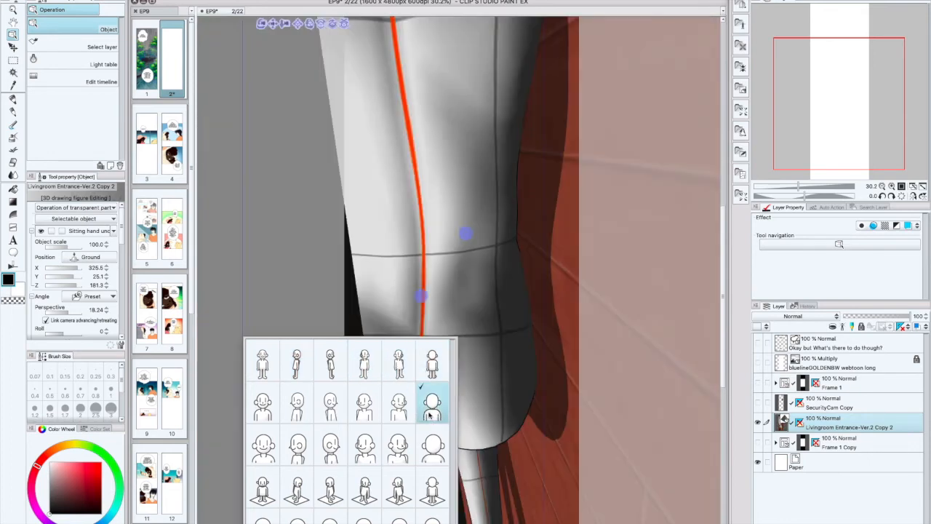
pyautogui.click(366, 411)
pyautogui.click(364, 489)
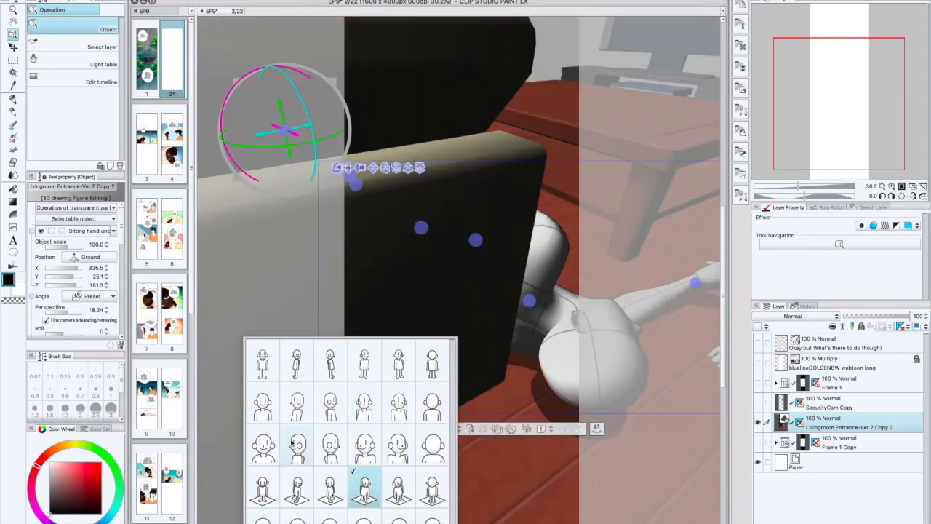
# Step: Select 膝立座り in the object list, try its camera presets, and apply the high-angle full-body side view that frames both figures, table and sofas
pyautogui.click(110, 232)
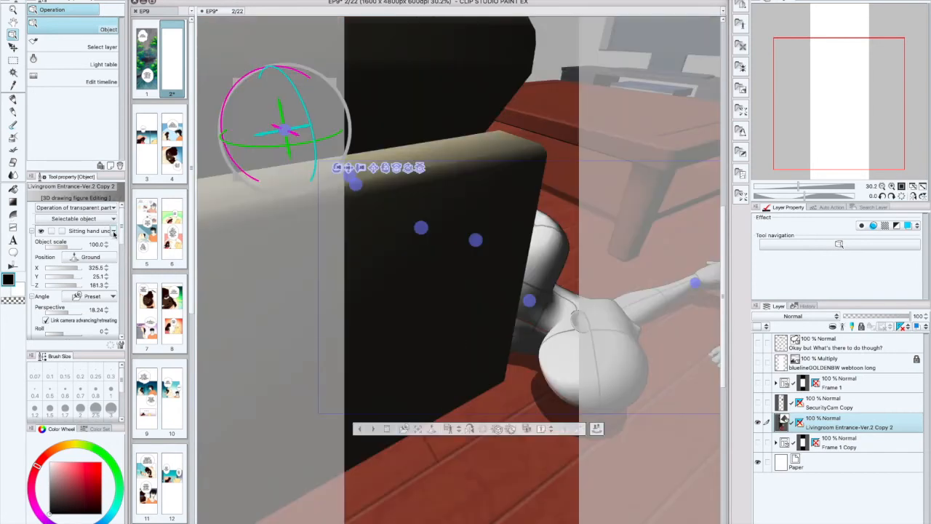
pyautogui.click(112, 234)
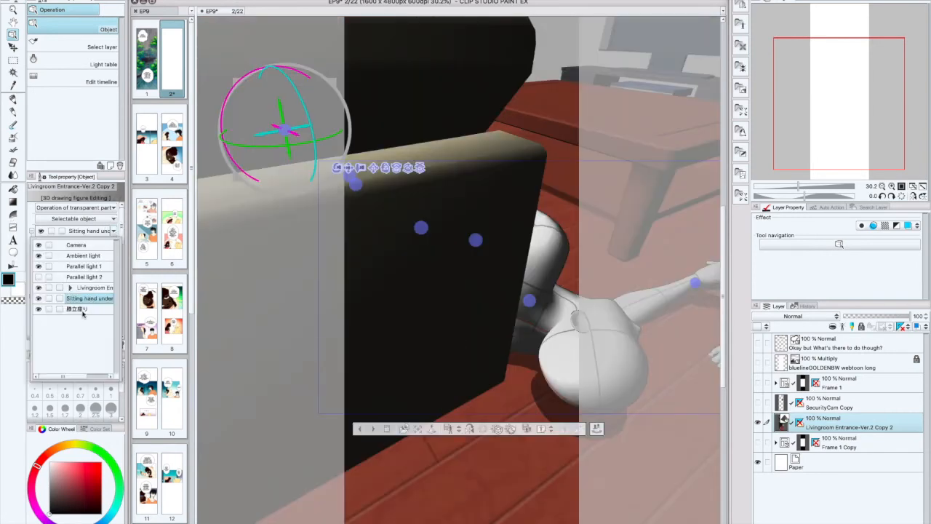
pyautogui.click(83, 309)
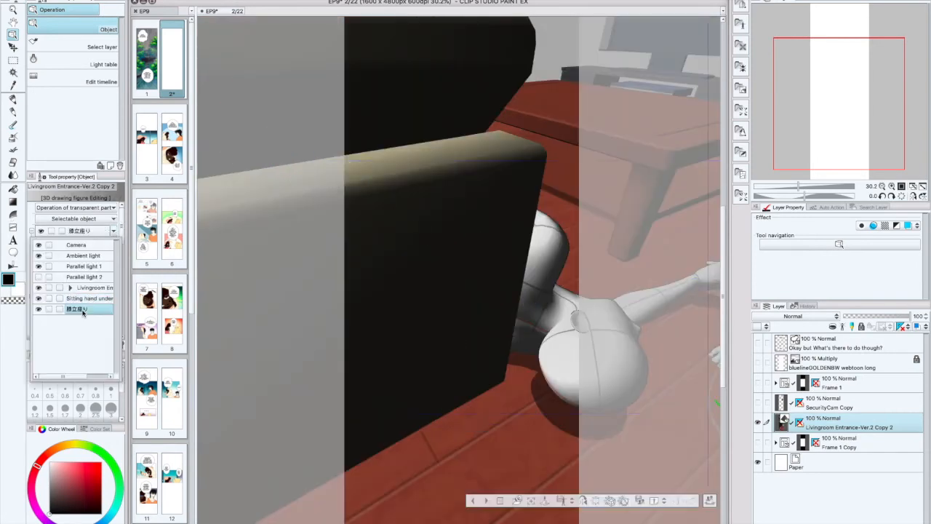
pyautogui.click(516, 500)
pyautogui.click(433, 411)
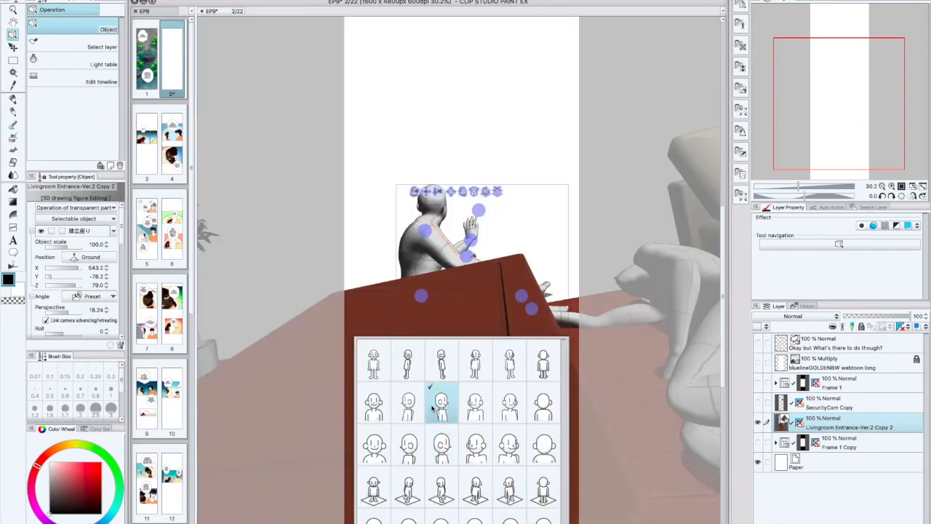
pyautogui.click(408, 362)
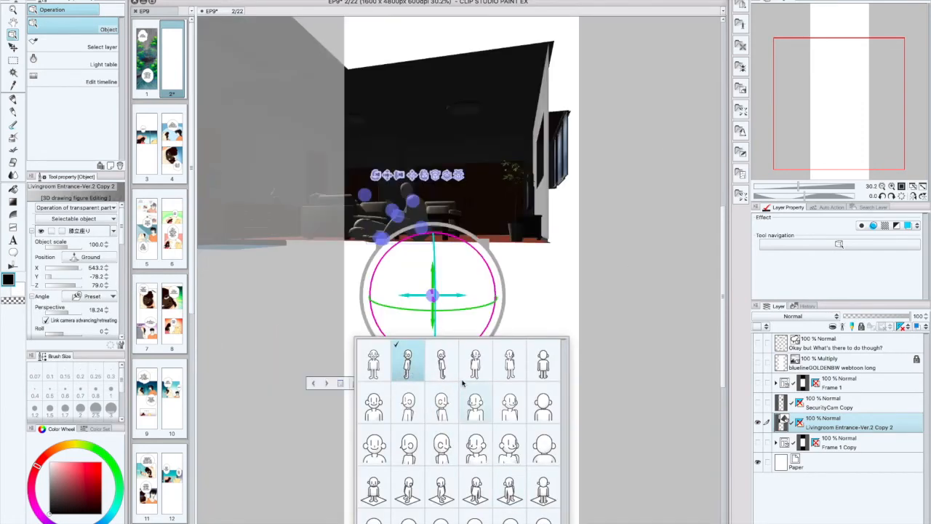
pyautogui.click(509, 363)
pyautogui.click(543, 362)
pyautogui.click(542, 407)
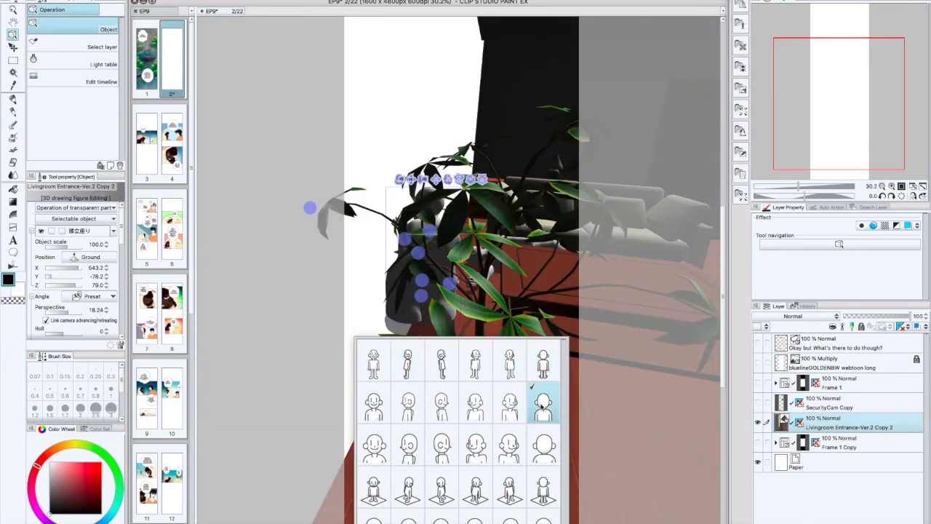
pyautogui.click(441, 447)
pyautogui.click(442, 492)
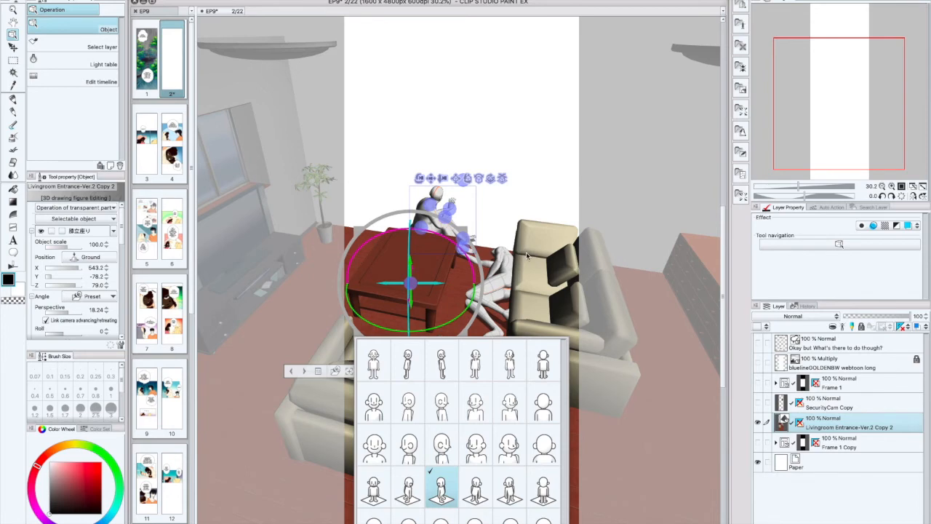
# Step: Select the living room model and apply the WithoutEntrance layout variant that includes the large window wall behind the figures
pyautogui.click(528, 256)
pyautogui.click(522, 433)
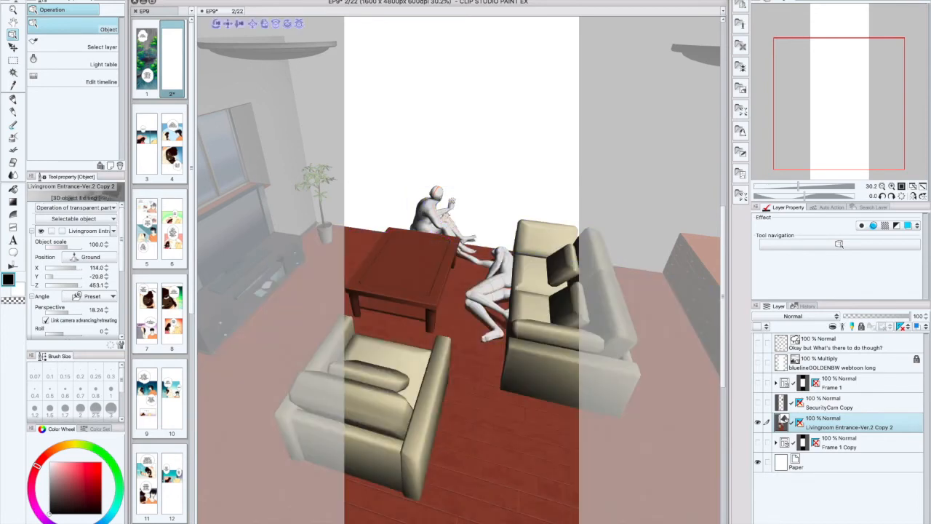
pyautogui.click(537, 522)
pyautogui.click(604, 521)
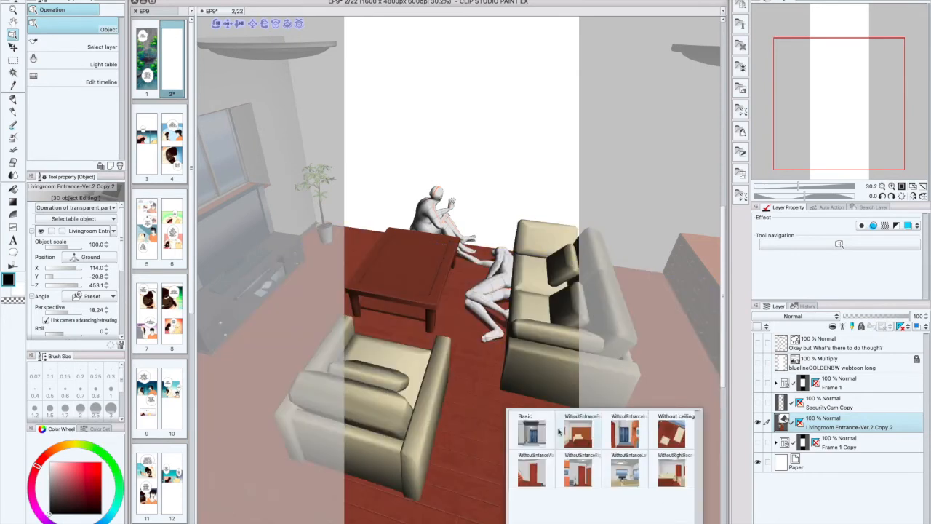
pyautogui.click(625, 431)
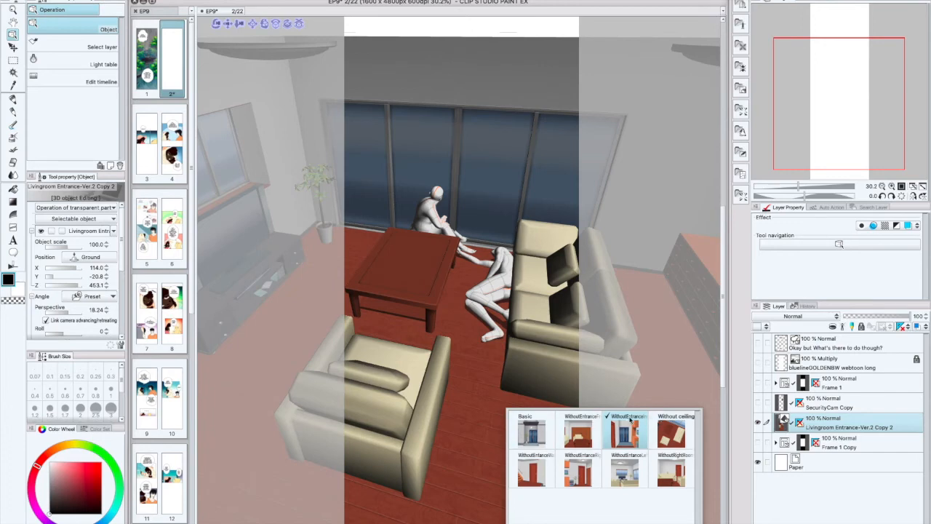
# Step: Show the finished Frame 1 panel over the 3D scene and expand its folder to go through the layers inside
pyautogui.click(758, 386)
pyautogui.click(758, 382)
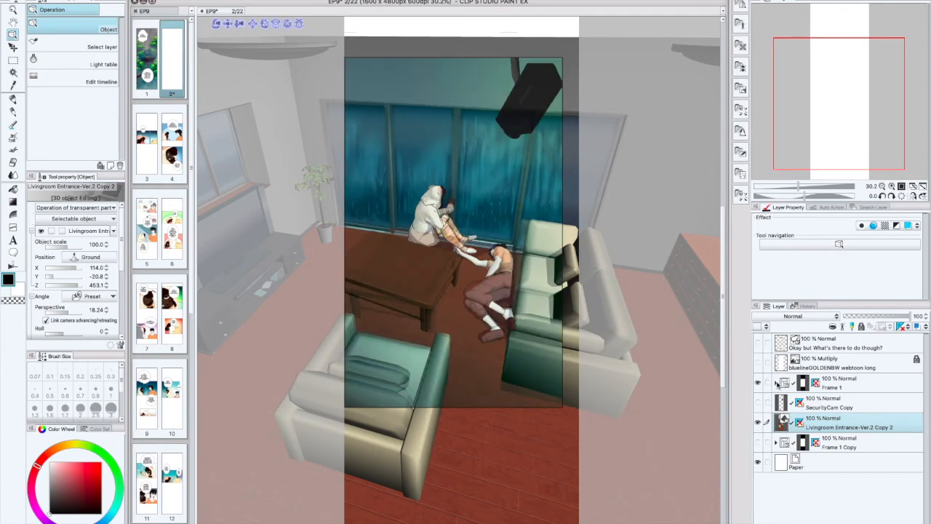
pyautogui.click(777, 383)
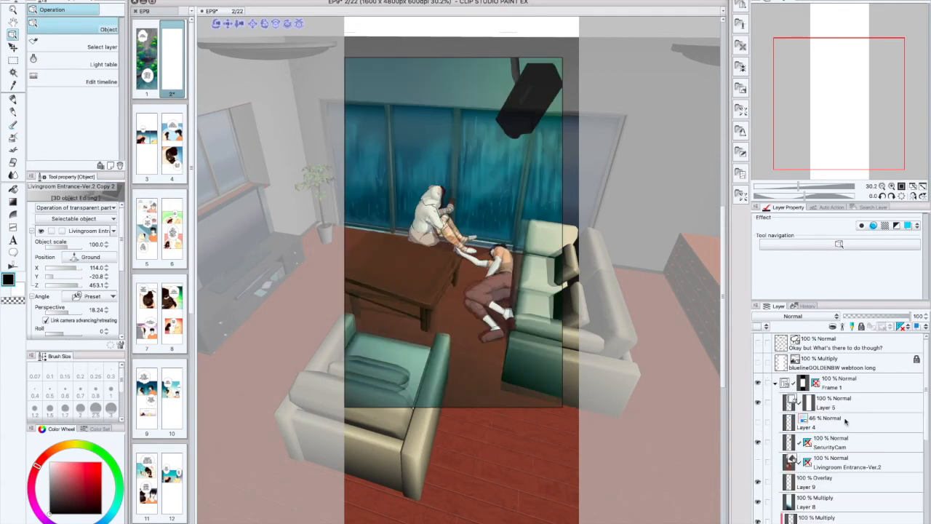
pyautogui.scroll(-5, 846, 421)
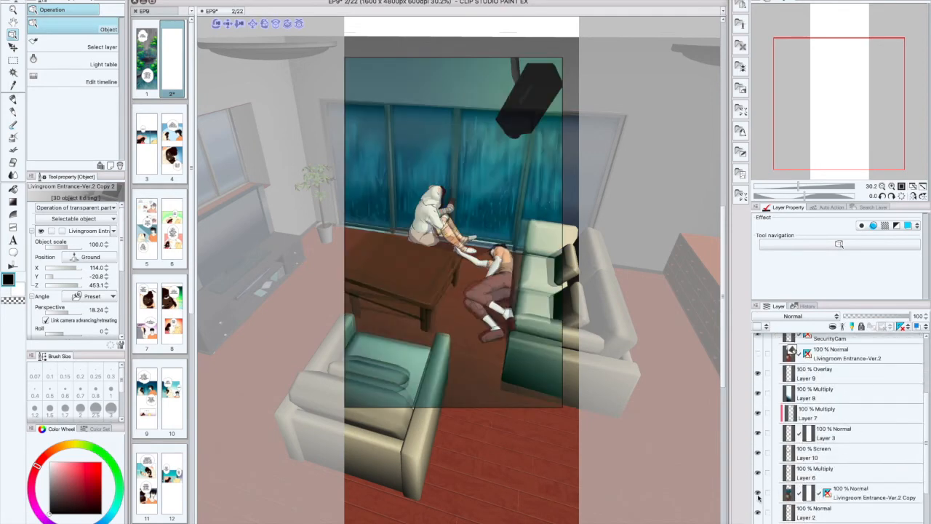
# Step: Hide the painted layers in Frame 1 from Livingroom Entrance-Ver.2 Copy up to Layer 9, and toggle the living room model off and on
pyautogui.moveTo(757, 495); pyautogui.dragTo(759, 376)
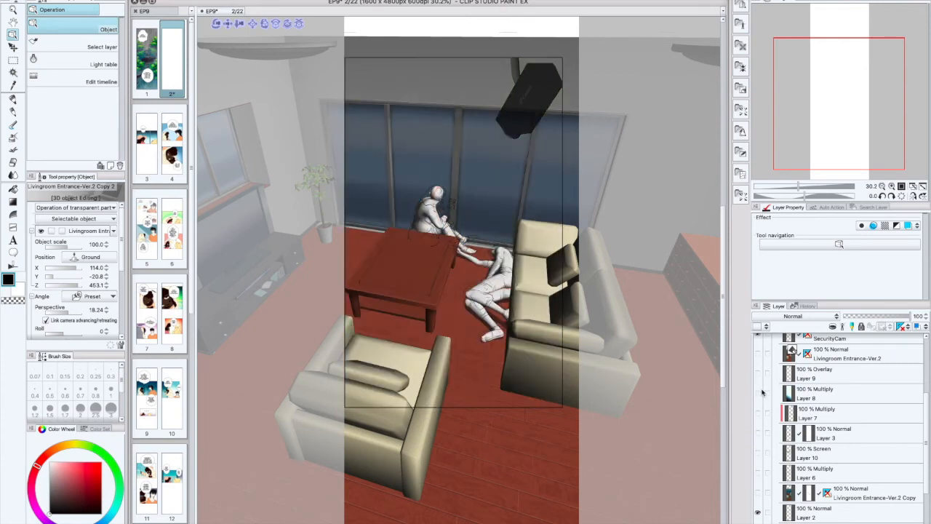
pyautogui.scroll(-2, 785, 493)
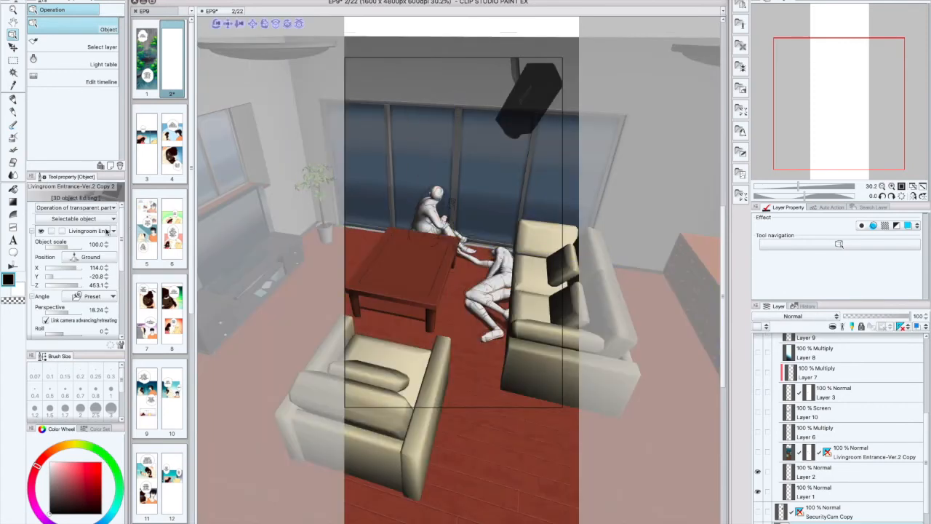
pyautogui.click(40, 231)
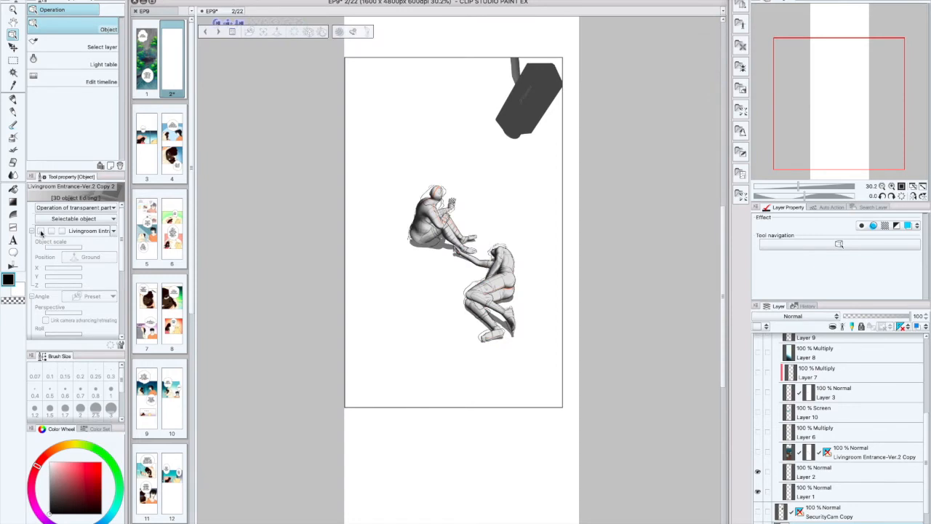
pyautogui.click(40, 232)
# Step: Toggle the living room model, the Sitting hand under chin figure and the 膝立座り figure off and on one by one in the object list
pyautogui.click(113, 231)
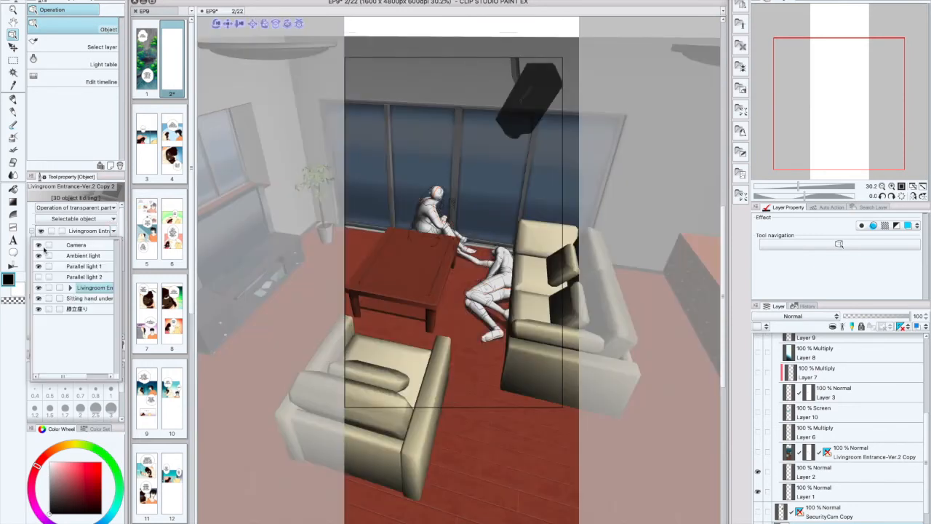
pyautogui.click(39, 288)
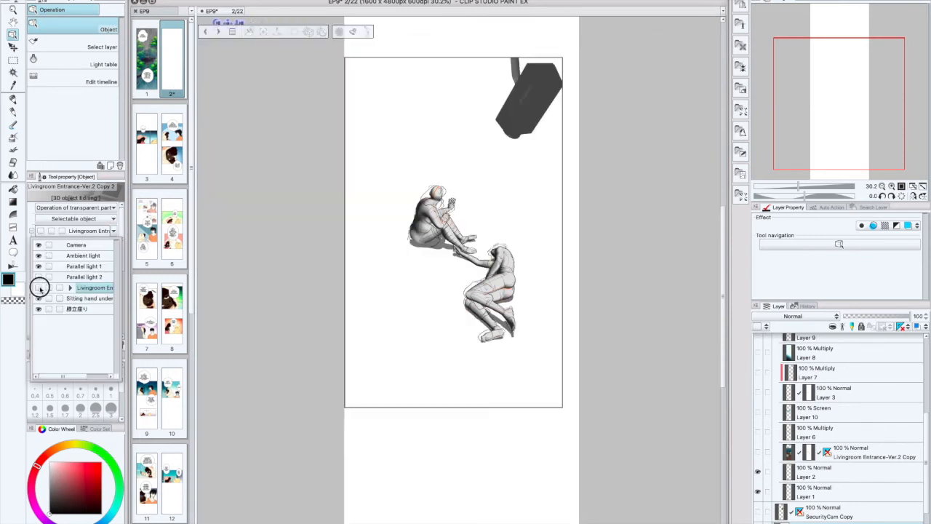
pyautogui.click(39, 289)
pyautogui.click(39, 298)
pyautogui.click(40, 298)
pyautogui.click(39, 311)
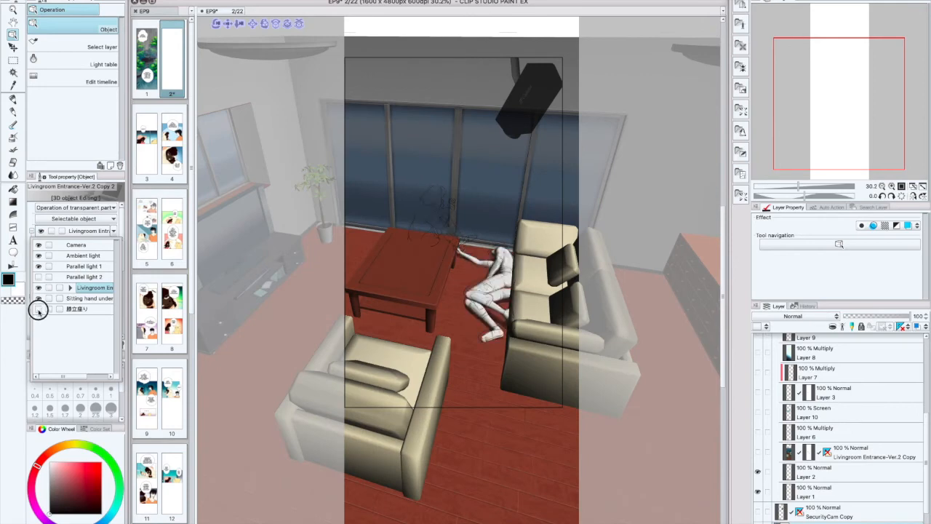
pyautogui.click(38, 307)
pyautogui.click(39, 298)
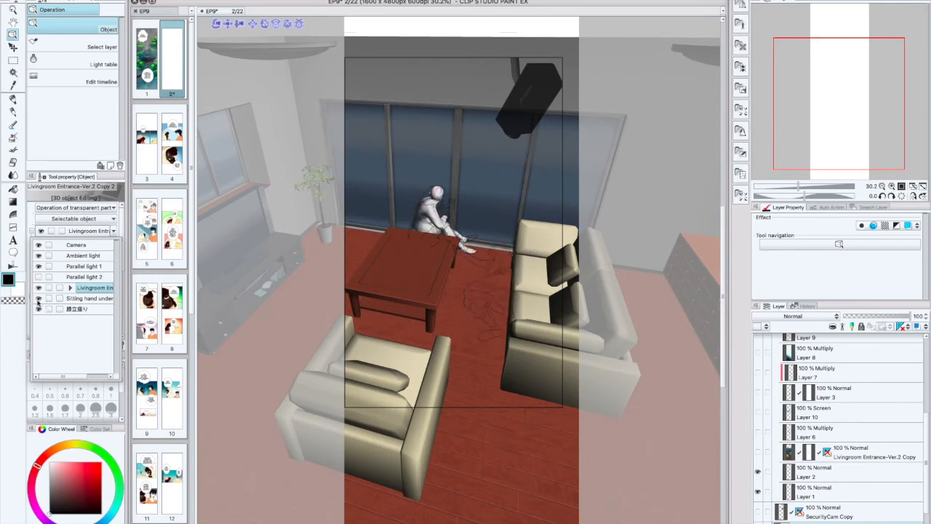
pyautogui.click(39, 298)
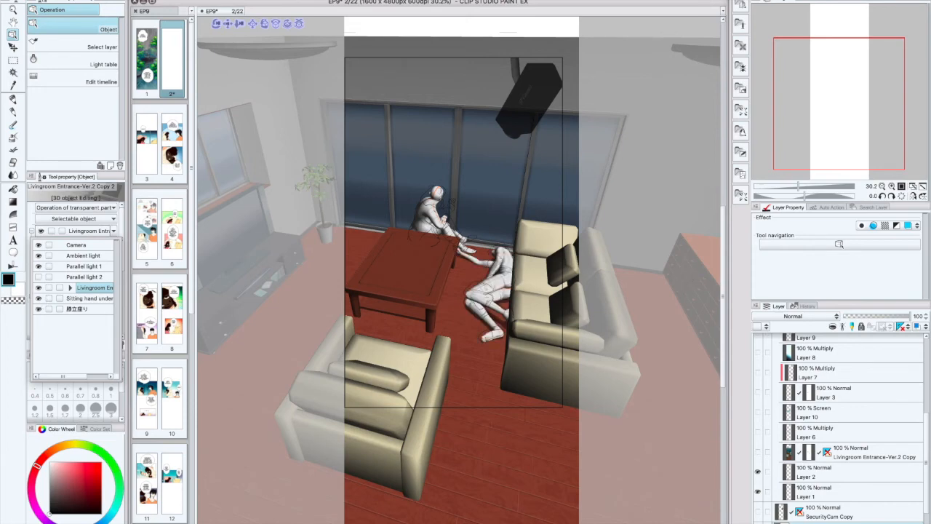
pyautogui.click(407, 167)
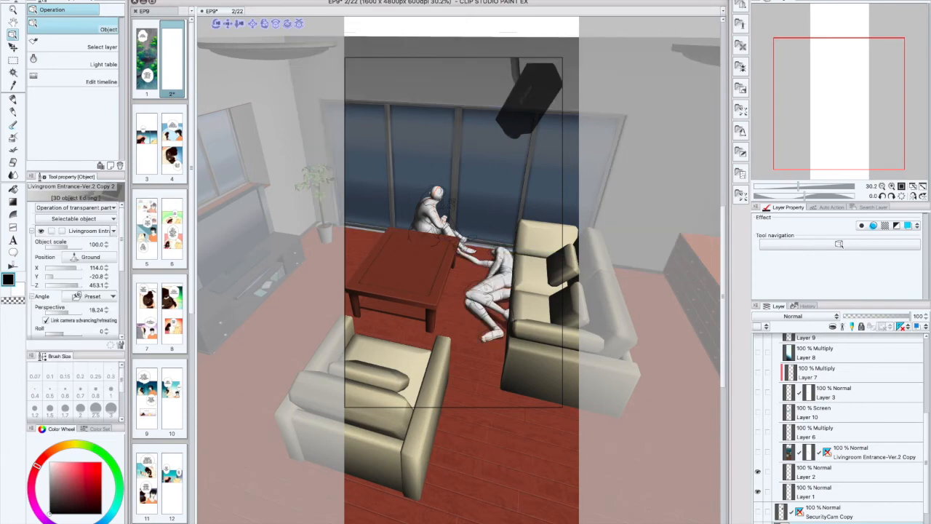
# Step: Open the material library and display the entire-body poses in the 3D category
pyautogui.click(741, 45)
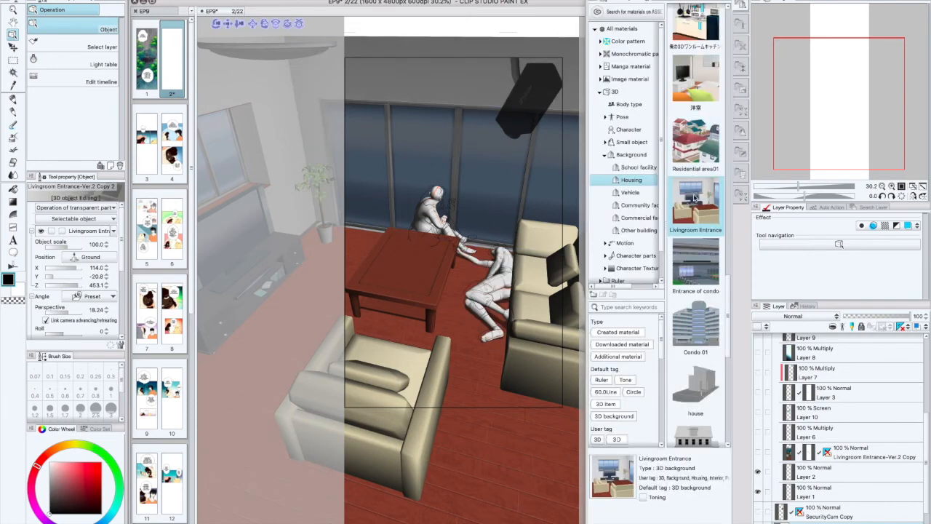
pyautogui.click(609, 143)
pyautogui.click(604, 139)
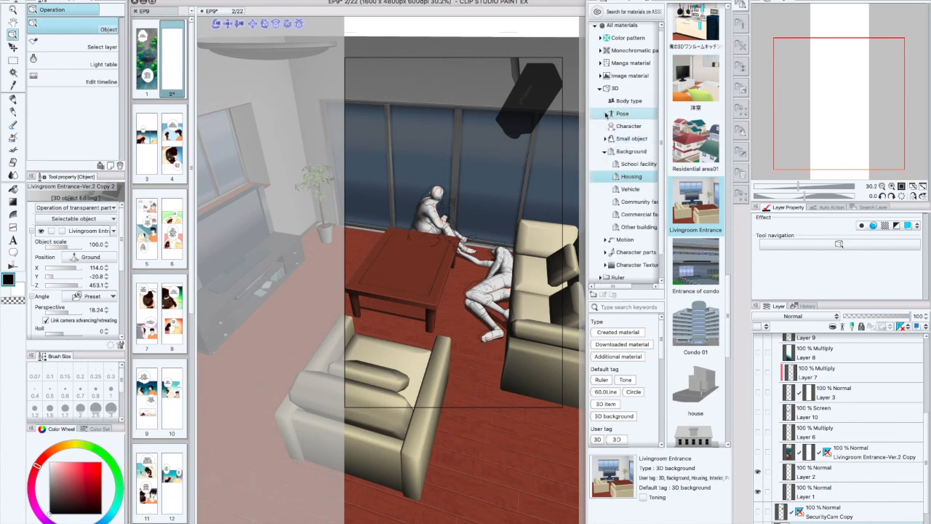
pyautogui.click(605, 114)
pyautogui.click(634, 126)
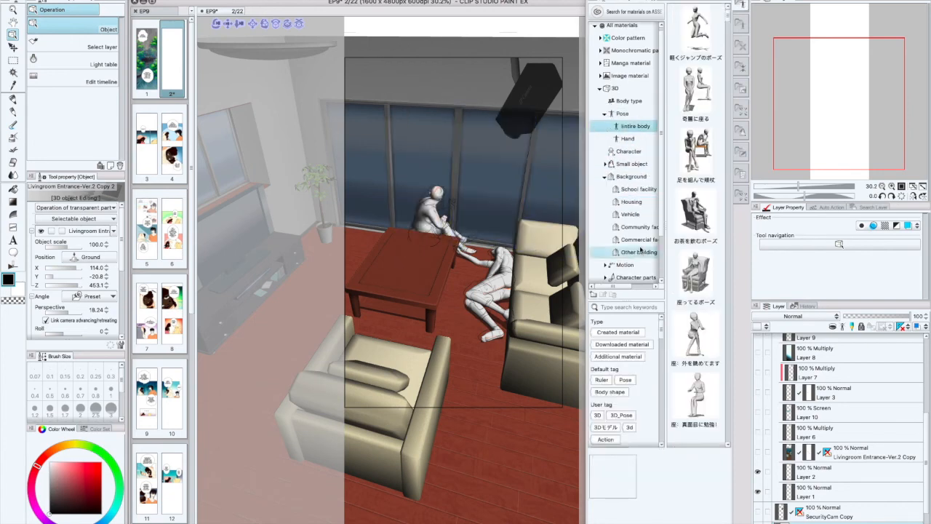
# Step: Try adding the 座: 外を眺めてます pose to the canvas, undo it, collapse Frame 1 and reselect the Livingroom Entrance-Ver.2 Copy 2 layer
pyautogui.click(696, 334)
pyautogui.moveTo(697, 333)
pyautogui.mouseDown()
pyautogui.moveTo(409, 353)
pyautogui.moveTo(400, 364)
pyautogui.mouseUp()
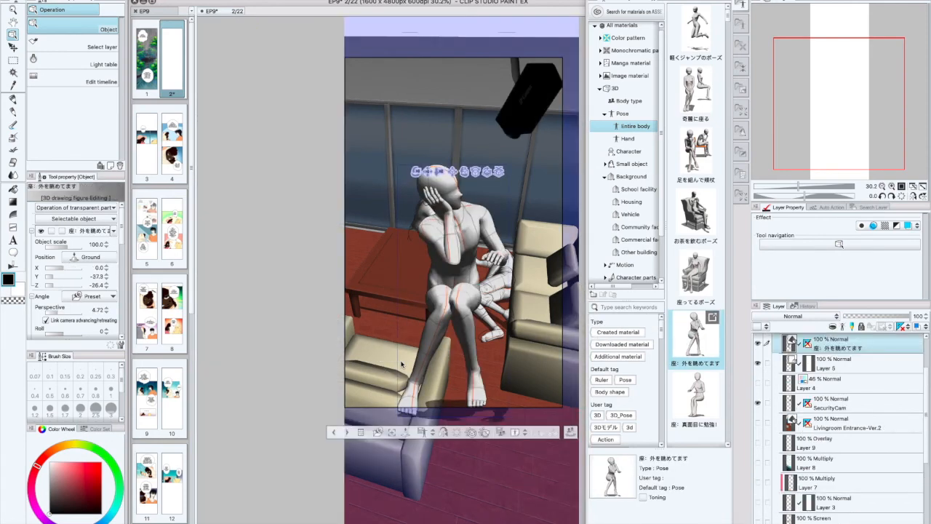
pyautogui.hotkey('ctrl', 'z')
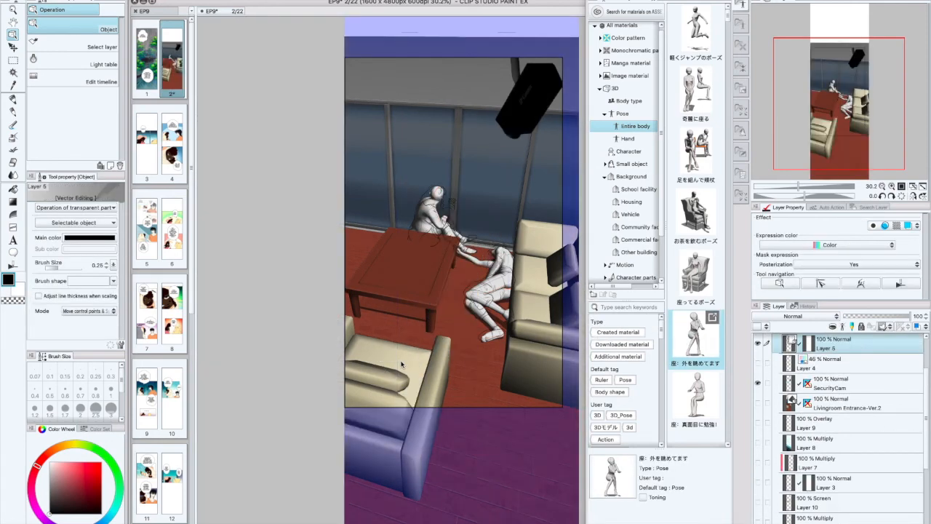
pyautogui.scroll(3, 865, 435)
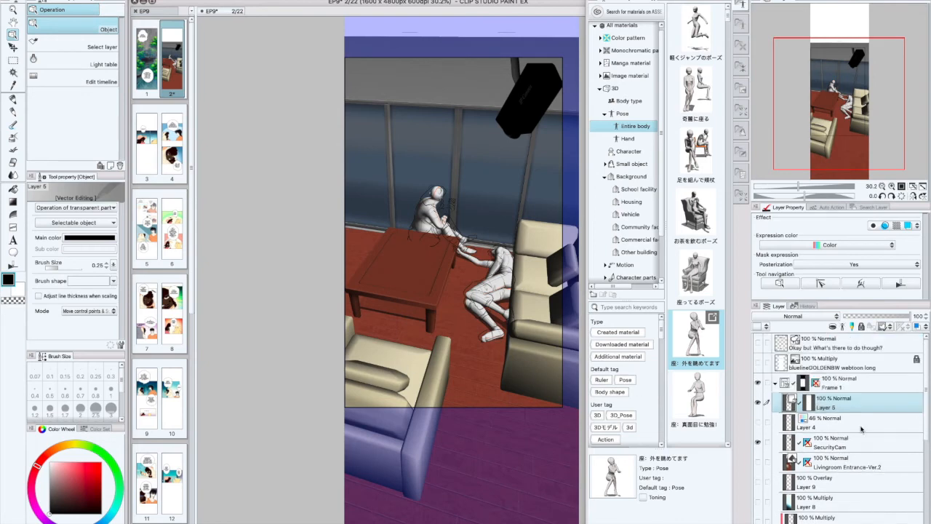
pyautogui.click(783, 386)
pyautogui.click(826, 420)
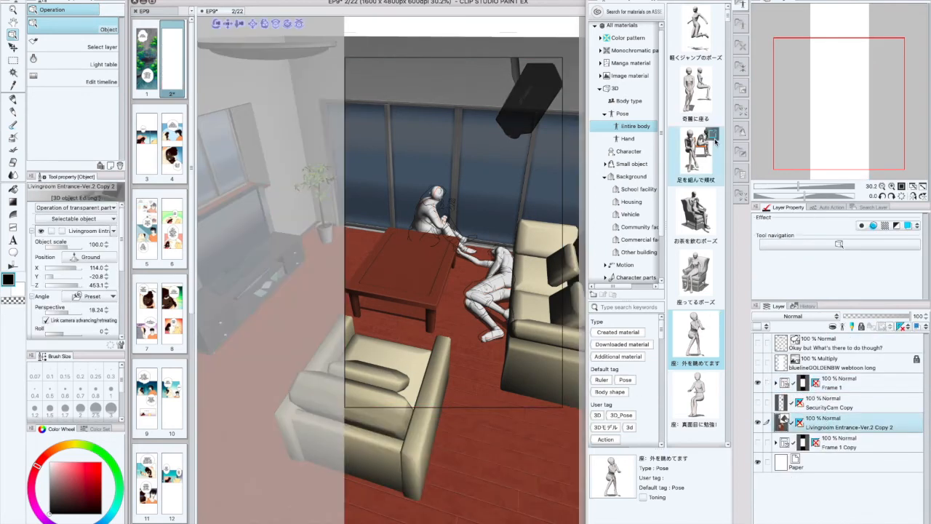
# Step: Try adding the Sitting hand under chin pose, undo it, and reselect Livingroom Entrance-Ver.2 Copy 2 with Frame 1 collapsed
pyautogui.moveTo(729, 14); pyautogui.dragTo(403, 371)
pyautogui.scroll(2, 700, 90)
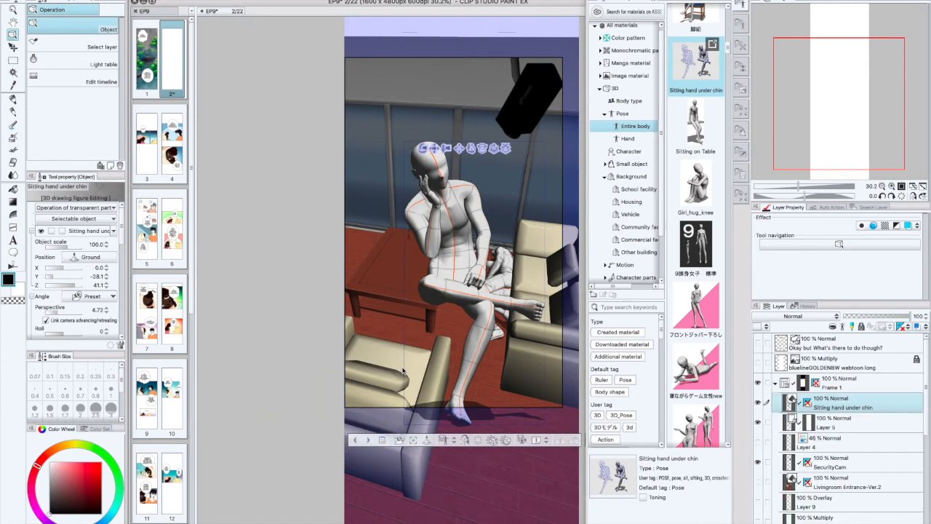
pyautogui.hotkey('ctrl', 'z')
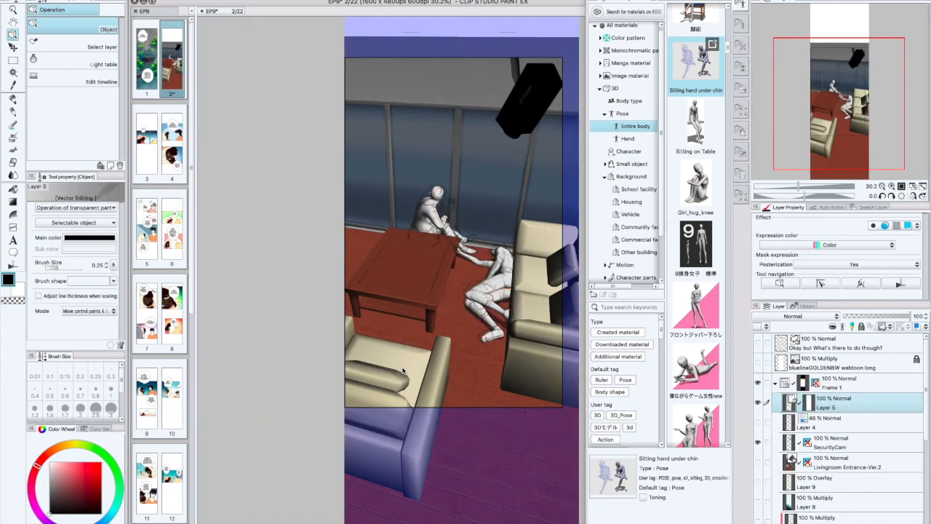
pyautogui.click(775, 383)
pyautogui.click(825, 429)
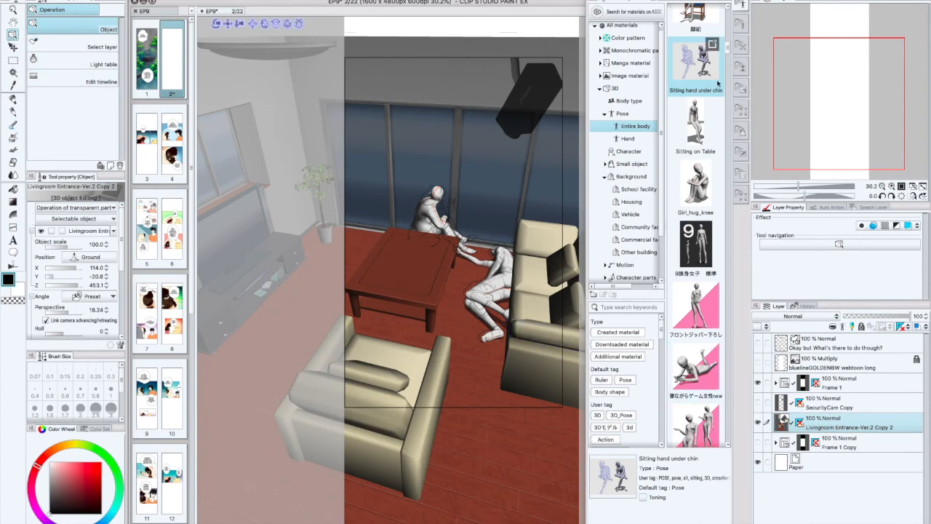
# Step: Try placing the An standing pose and the Gravure idol 04 pose on the canvas, undoing each placement
pyautogui.moveTo(727, 50); pyautogui.dragTo(725, 299)
pyautogui.moveTo(696, 231); pyautogui.dragTo(411, 338)
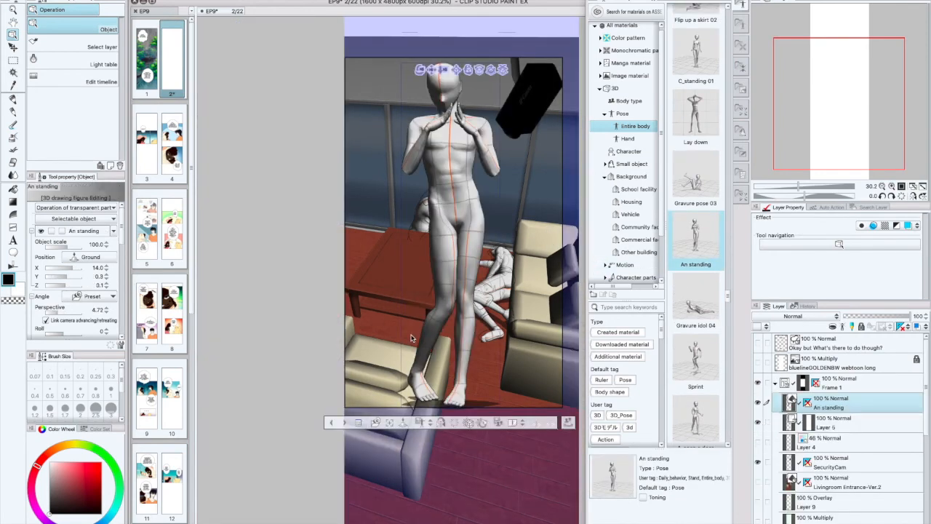
pyautogui.hotkey('ctrl', 'z')
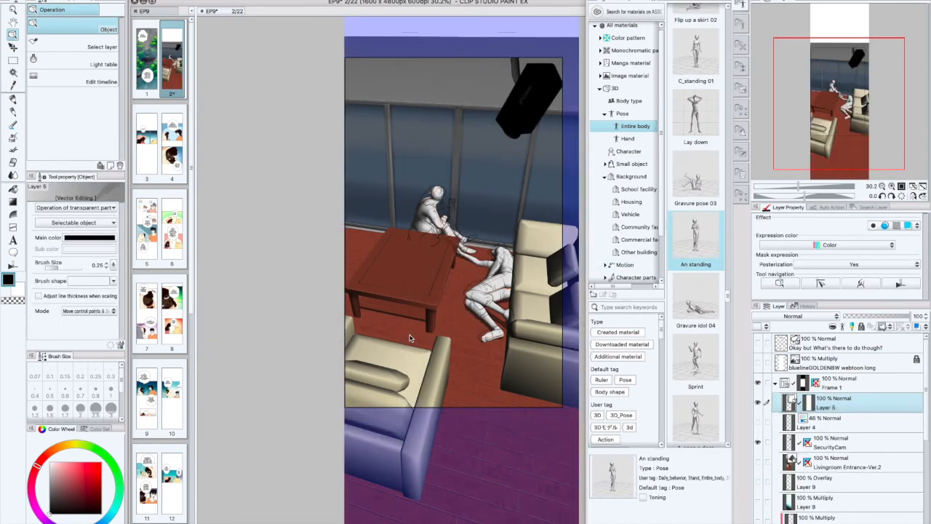
pyautogui.moveTo(691, 302); pyautogui.dragTo(432, 382)
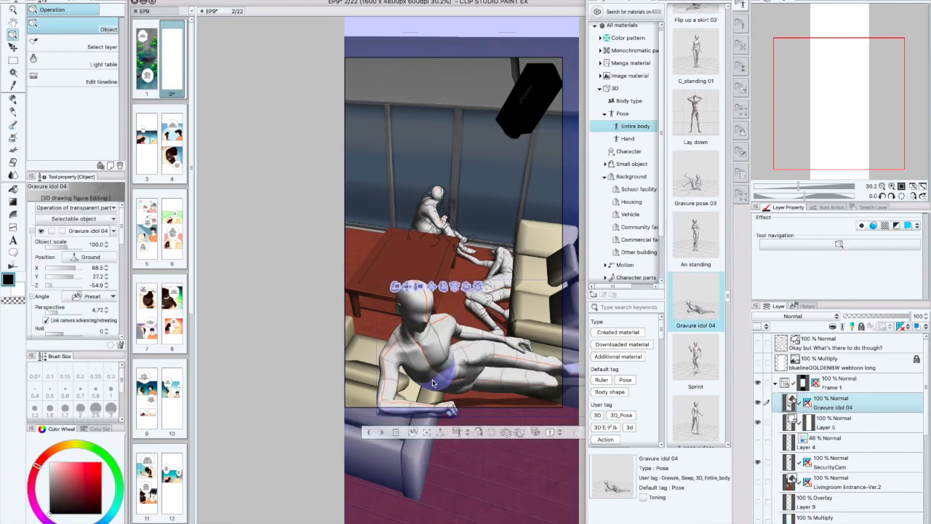
pyautogui.hotkey('ctrl', 'z')
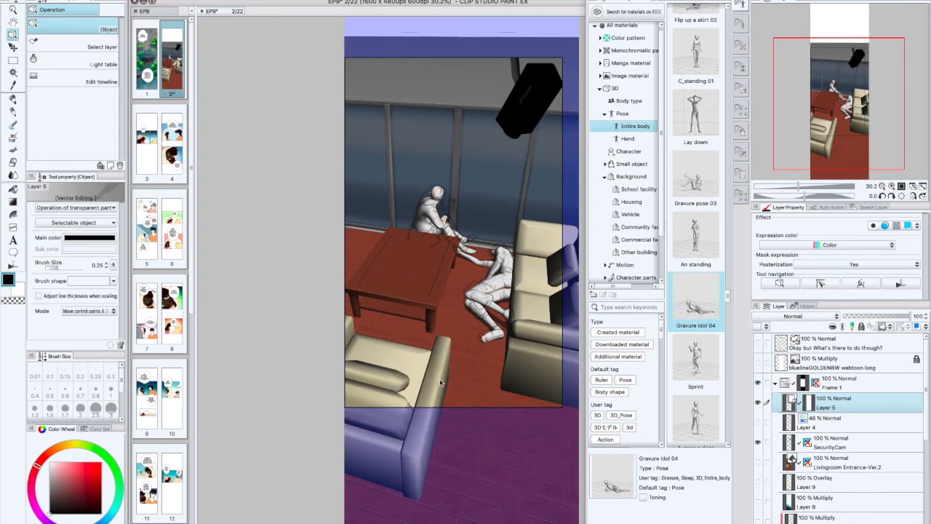
# Step: Show the Livingroom Entrance-Ver.2 layer in Frame 1 and add the An standing pose to its 3D scene beside the table
pyautogui.click(844, 462)
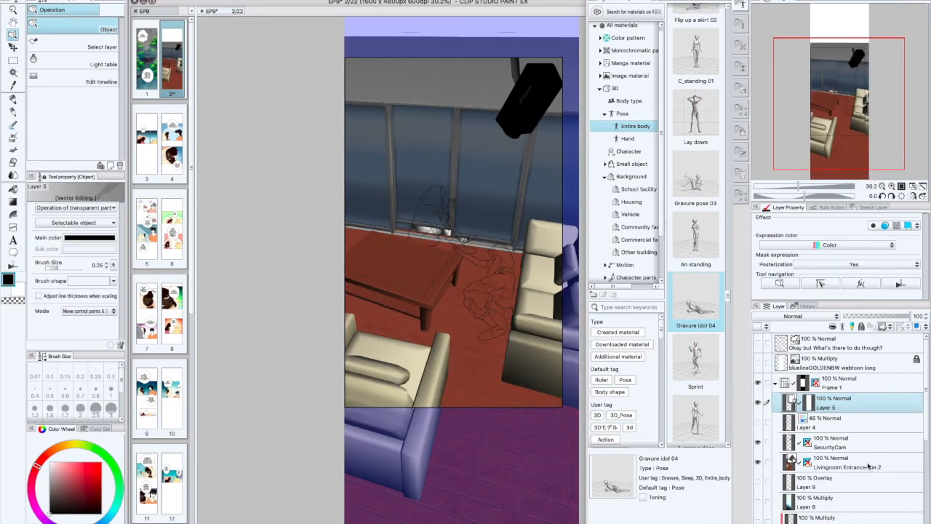
pyautogui.moveTo(695, 236); pyautogui.dragTo(458, 370)
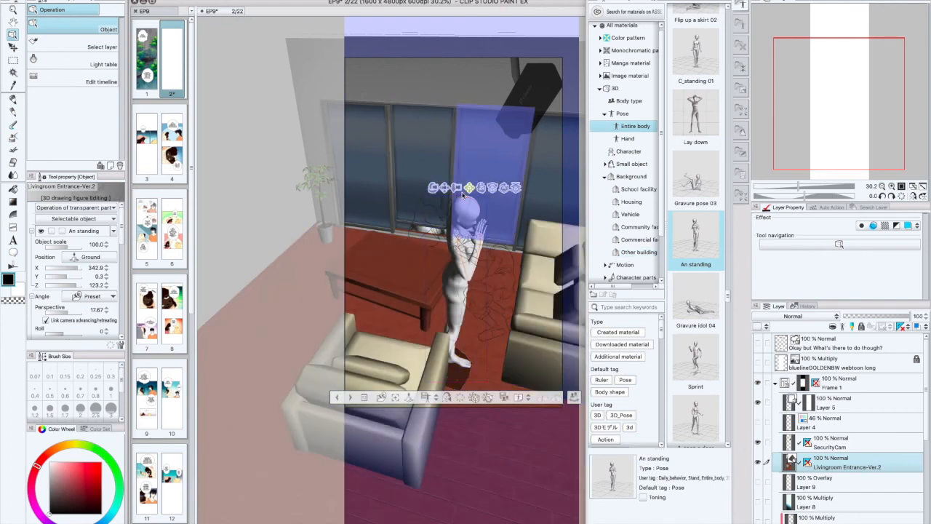
# Step: Toggle the Livingroom Entrance-Ver.2 layer off and on, and hide the Livingroom Entrance-Ver.2 Copy 2 layer below Frame 1
pyautogui.click(757, 463)
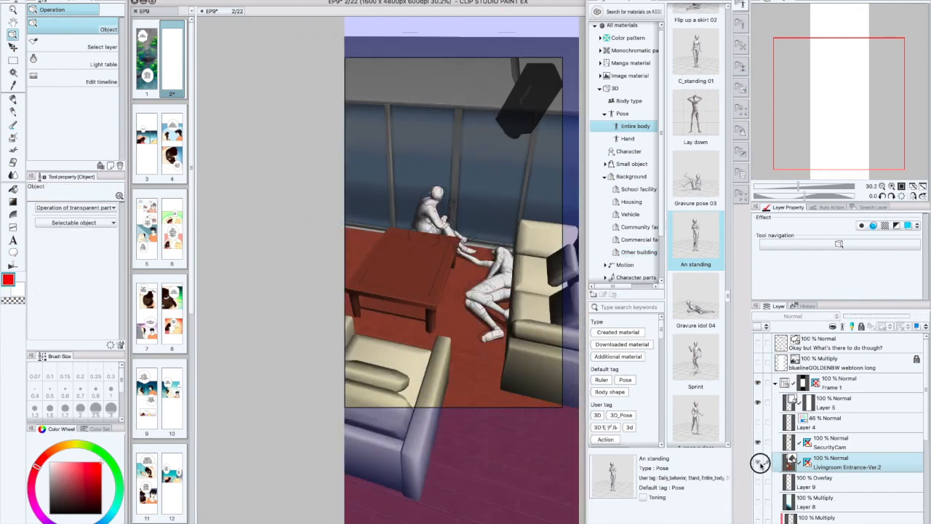
pyautogui.click(757, 463)
pyautogui.scroll(-5, 790, 465)
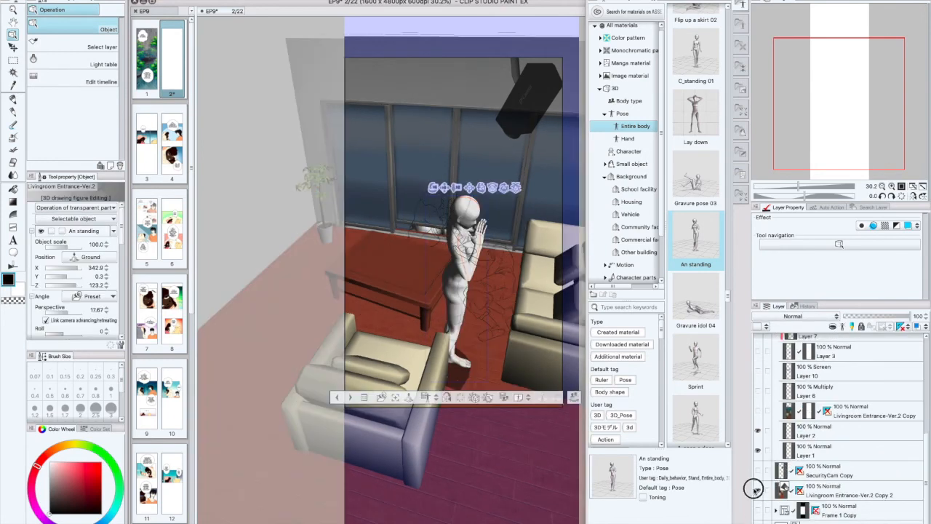
pyautogui.click(759, 492)
pyautogui.scroll(5, 780, 418)
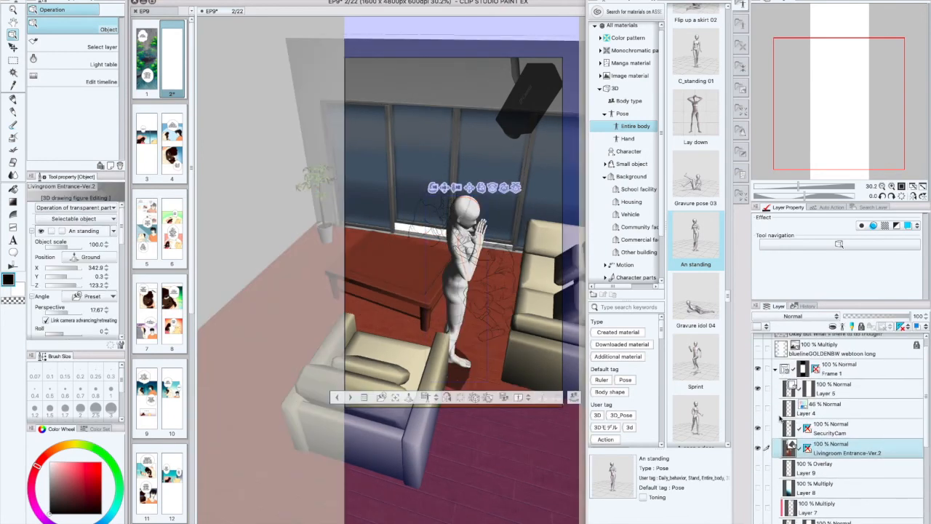
# Step: Toggle the Livingroom Entrance-Ver.2 layer repeatedly and the An standing figure once to show that both share one 3D layer
pyautogui.click(757, 450)
pyautogui.click(758, 450)
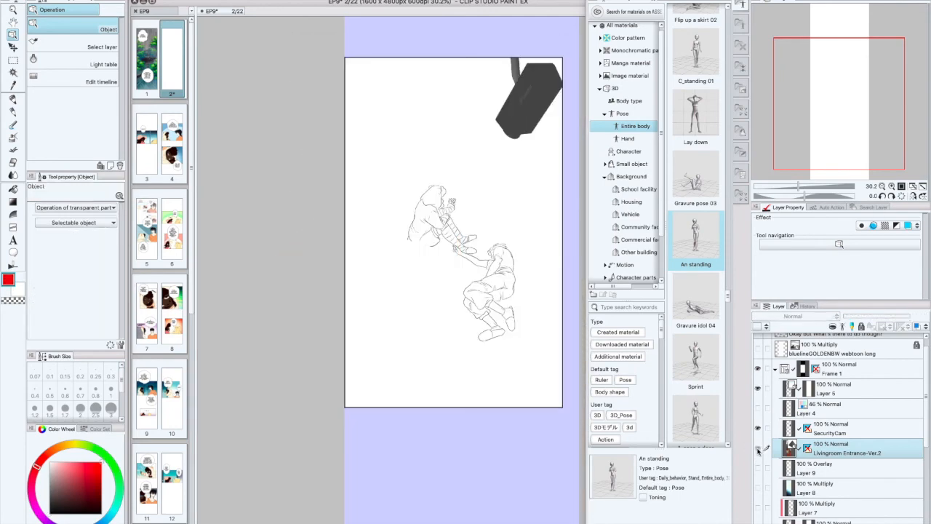
pyautogui.click(757, 449)
pyautogui.click(758, 449)
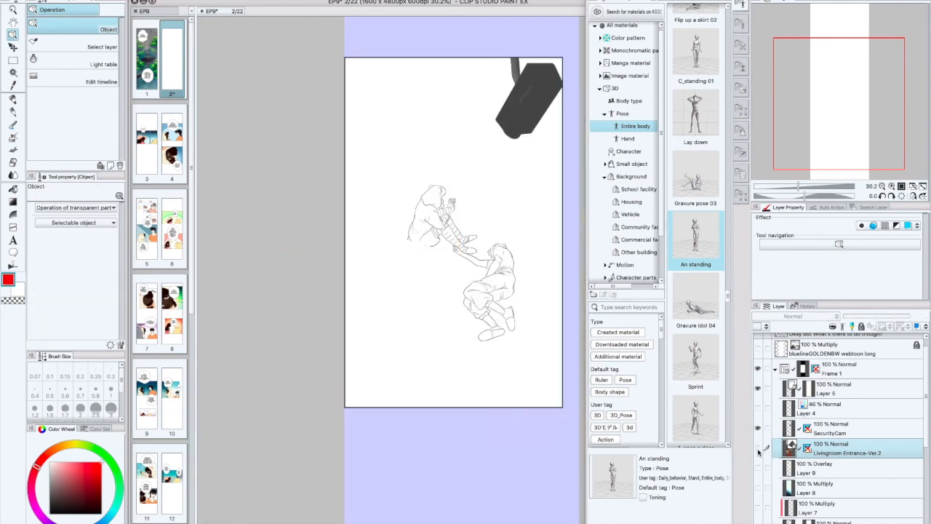
pyautogui.click(758, 449)
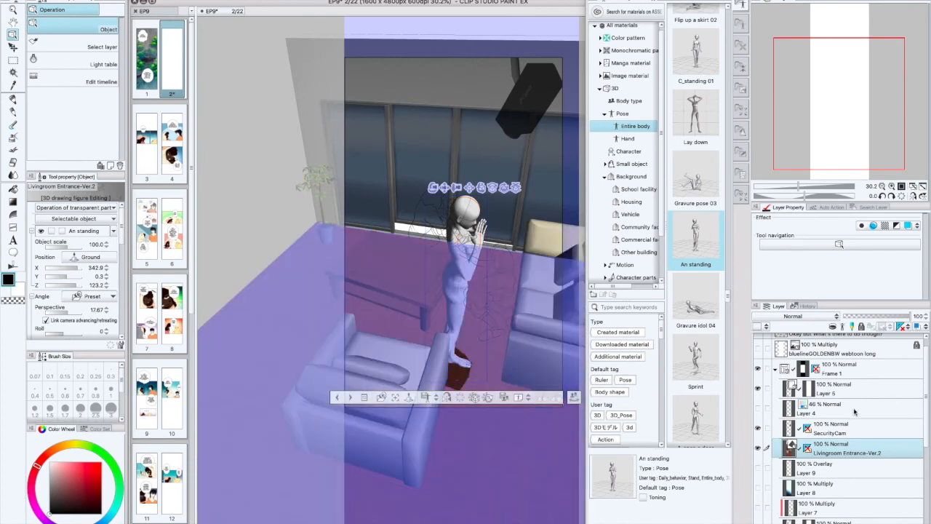
pyautogui.click(758, 449)
pyautogui.click(758, 449)
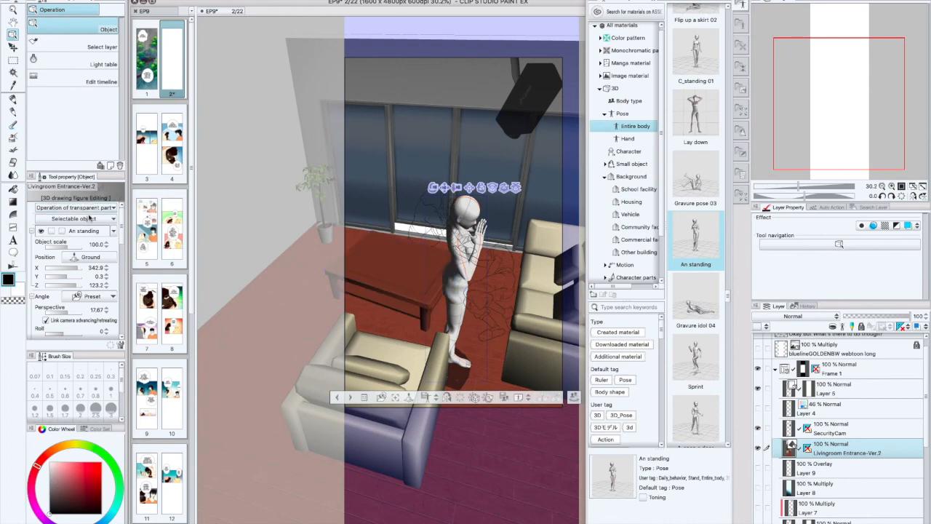
pyautogui.click(41, 231)
pyautogui.click(41, 231)
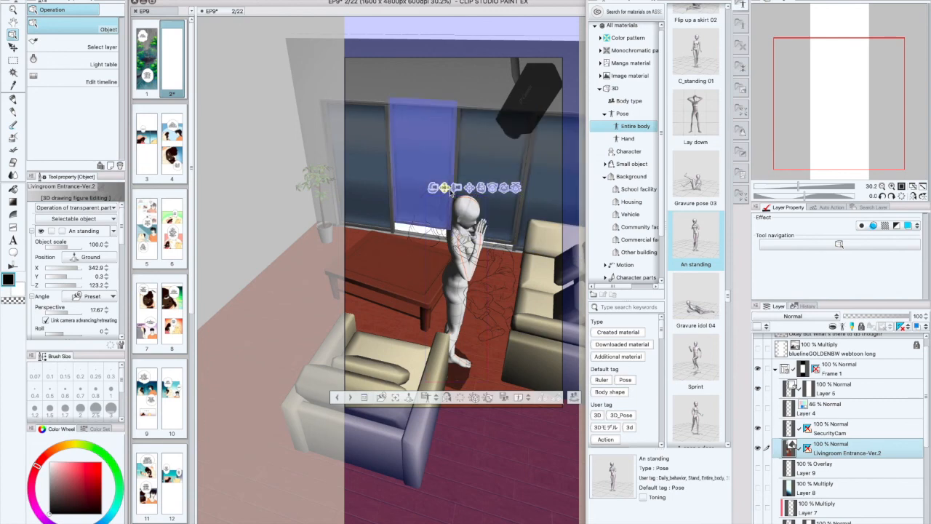
# Step: Adjust the camera slightly and move the An standing figure toward the long sofa, to about X 361.1, Y 6.6, Z 142.8
pyautogui.moveTo(456, 187); pyautogui.dragTo(459, 233)
pyautogui.click(461, 290)
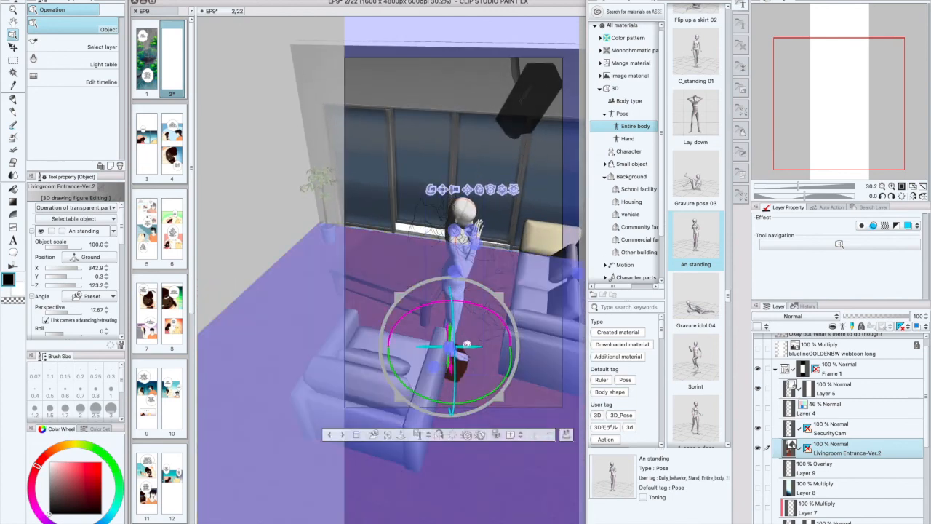
pyautogui.moveTo(451, 348); pyautogui.dragTo(517, 369)
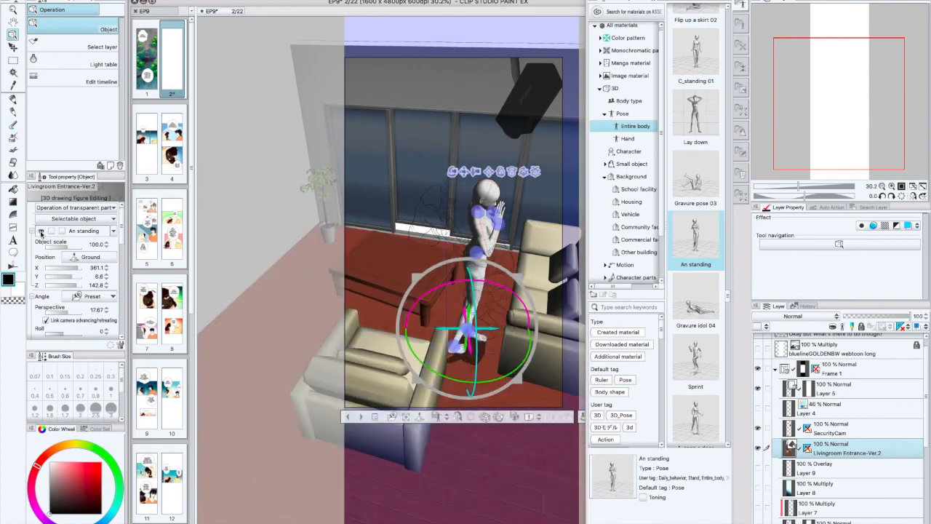
# Step: Toggle the An standing figure off and on in the 3D scene and put the material list away
pyautogui.click(41, 232)
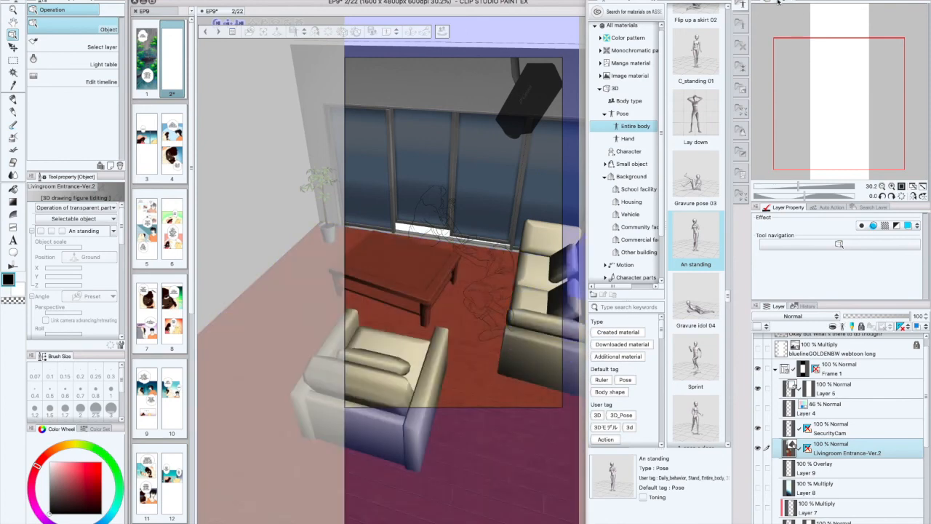
pyautogui.click(686, 329)
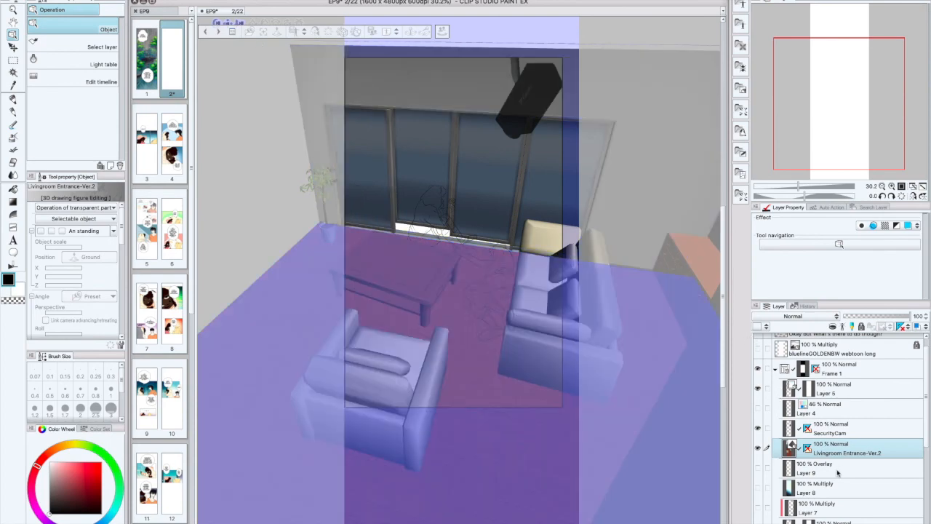
pyautogui.click(41, 231)
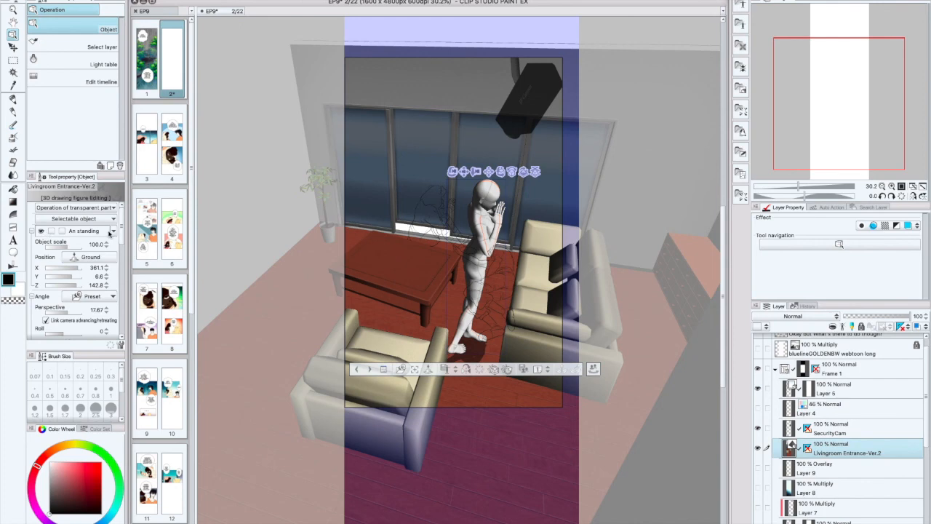
# Step: Hide the An standing figure and show the 膝立座り figure and the sitting figure beside the sofa
pyautogui.click(112, 231)
pyautogui.click(38, 309)
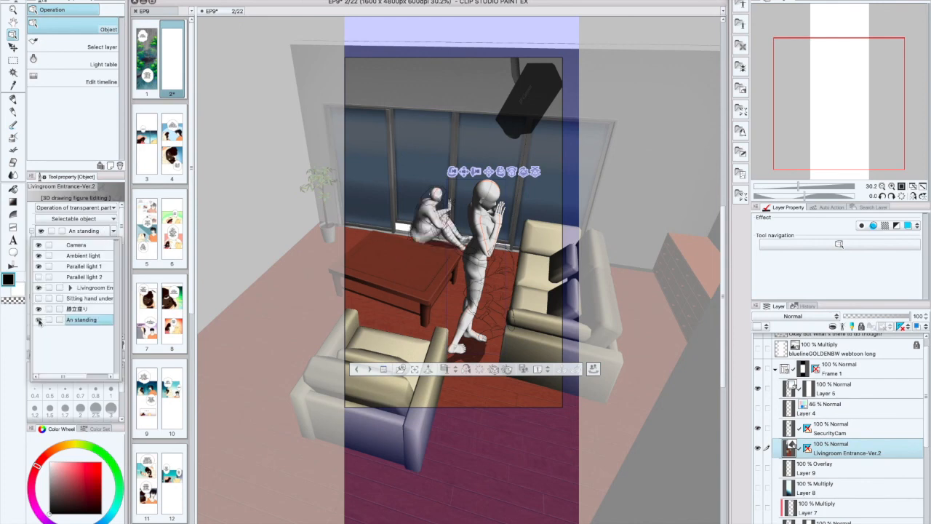
pyautogui.click(38, 320)
pyautogui.click(39, 299)
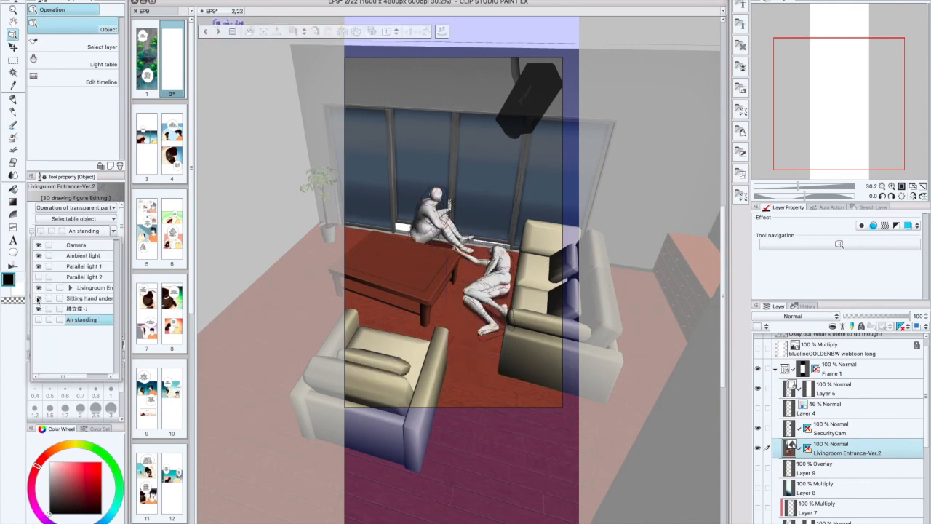
pyautogui.click(481, 349)
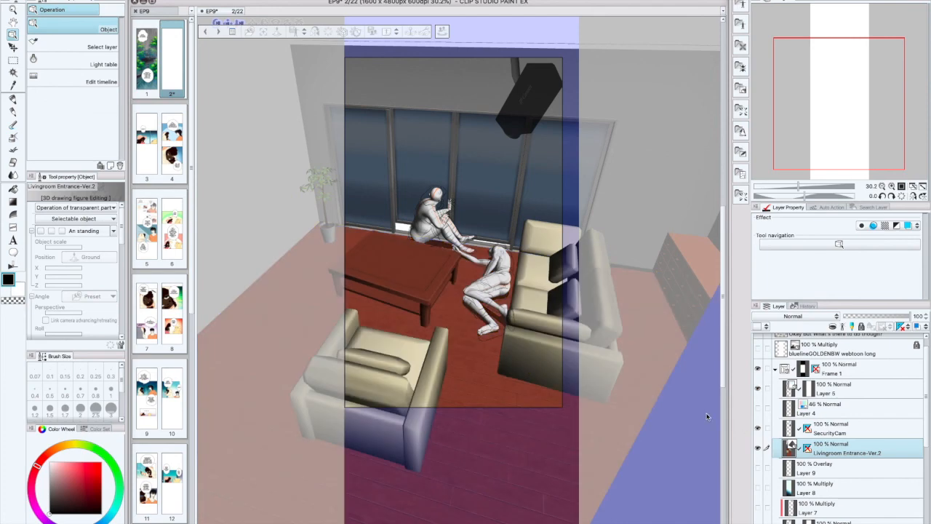
# Step: Show the Livingroom Entrance-Ver.2 Copy 2 layer, and collapse and hide the Frame 1 folder
pyautogui.scroll(-1, 879, 473)
pyautogui.scroll(-4, 879, 473)
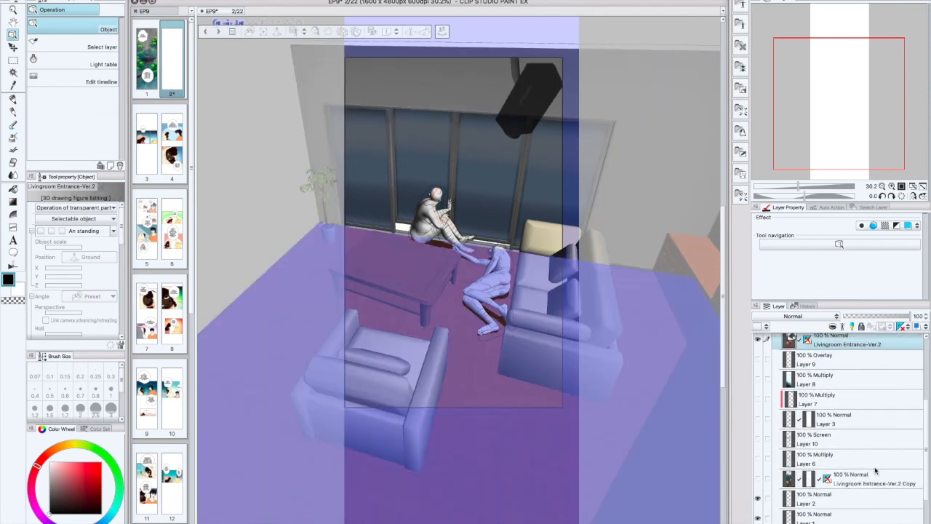
pyautogui.scroll(-3, 875, 470)
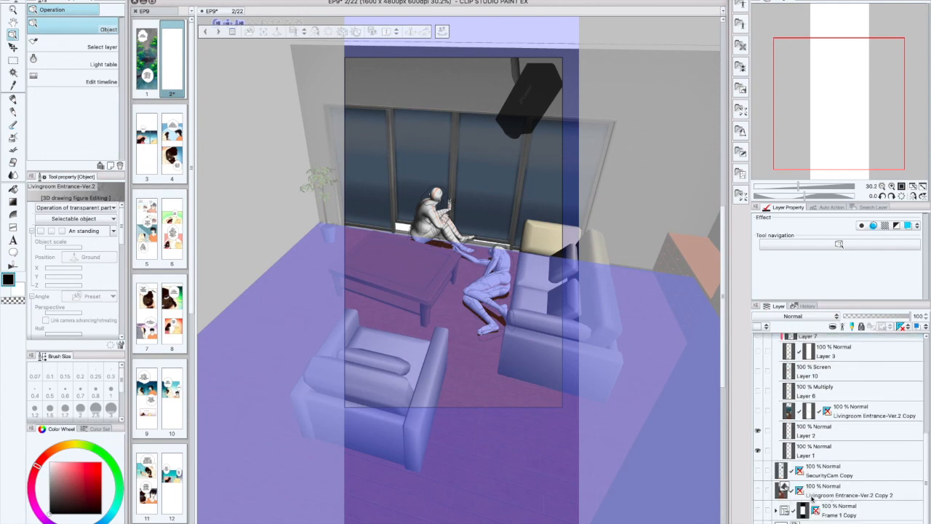
pyautogui.click(813, 497)
pyautogui.scroll(5, 825, 459)
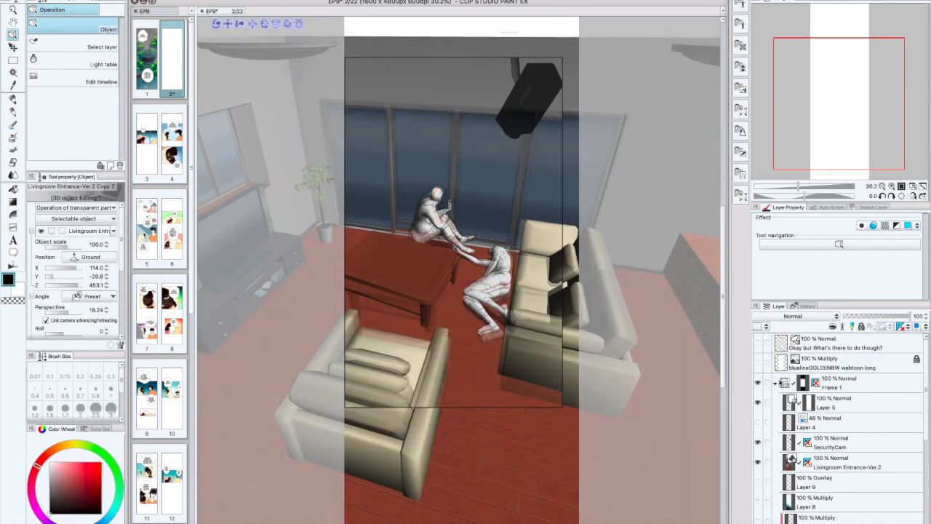
pyautogui.click(776, 383)
pyautogui.click(758, 383)
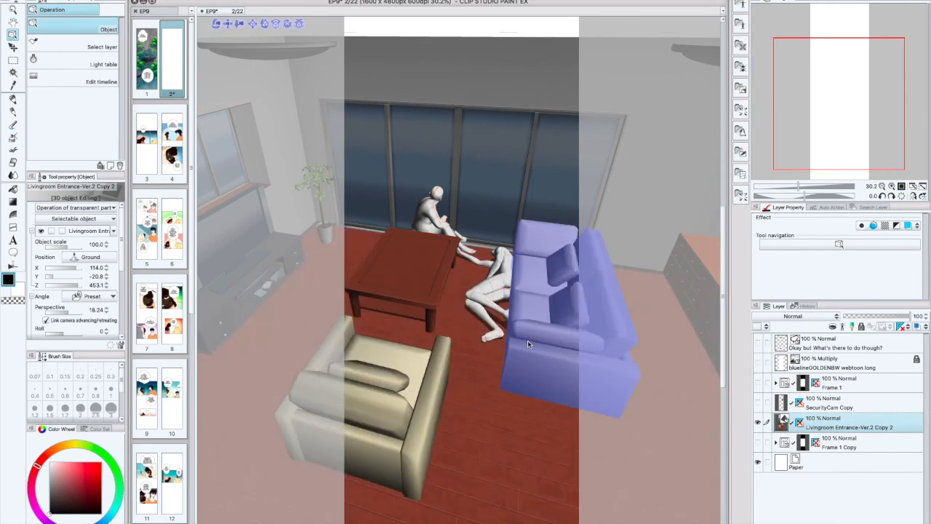
# Step: Select the sitting figure beside the long sofa in the Livingroom Entrance-Ver.2 Copy 2 scene
pyautogui.click(466, 338)
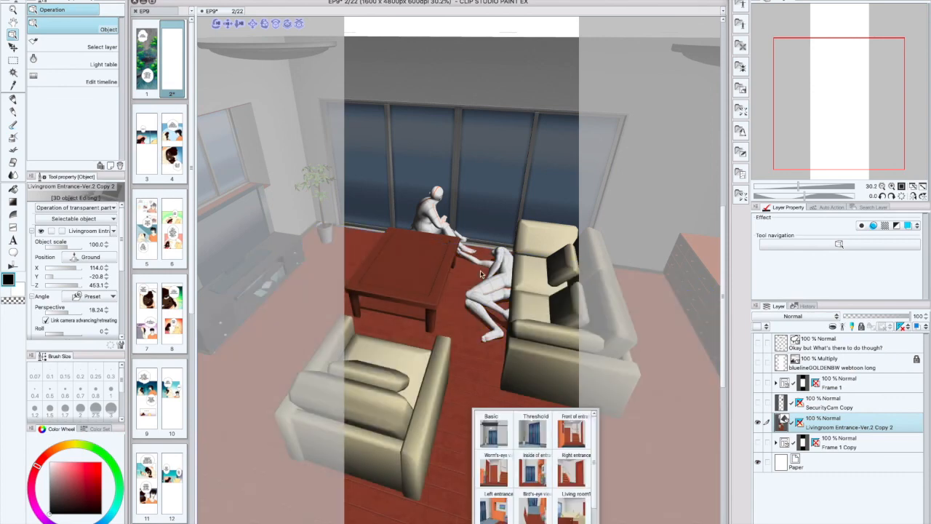
pyautogui.click(495, 289)
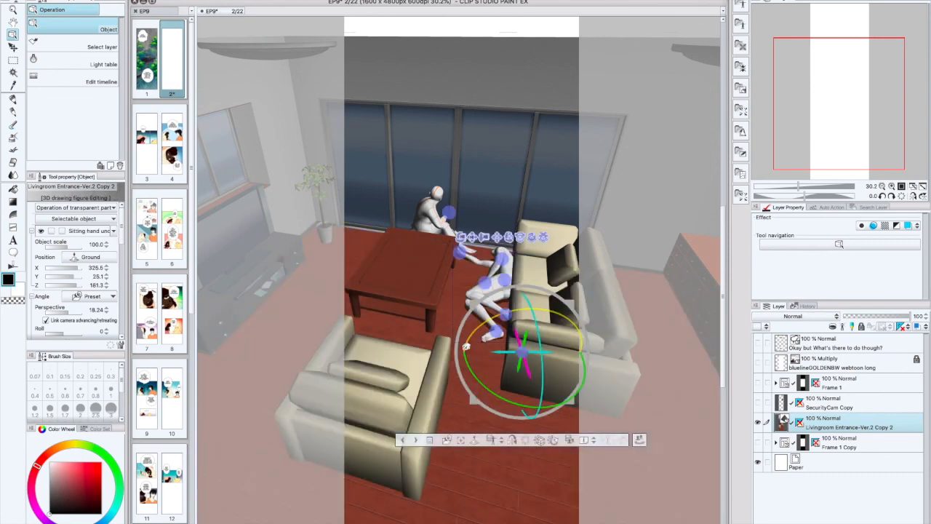